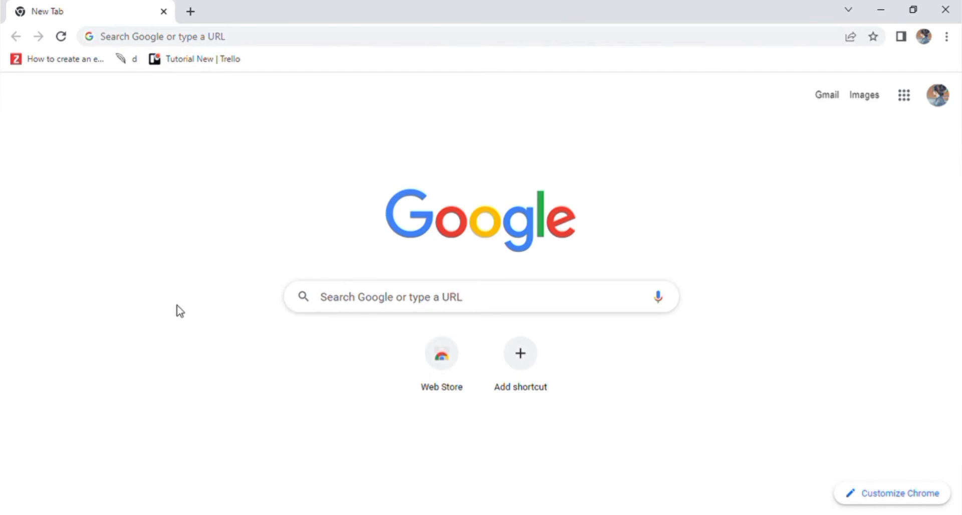
# Step: Search the web for 'knack' and open the Knack website from the results
pyautogui.click(292, 37)
pyautogui.write('knack')
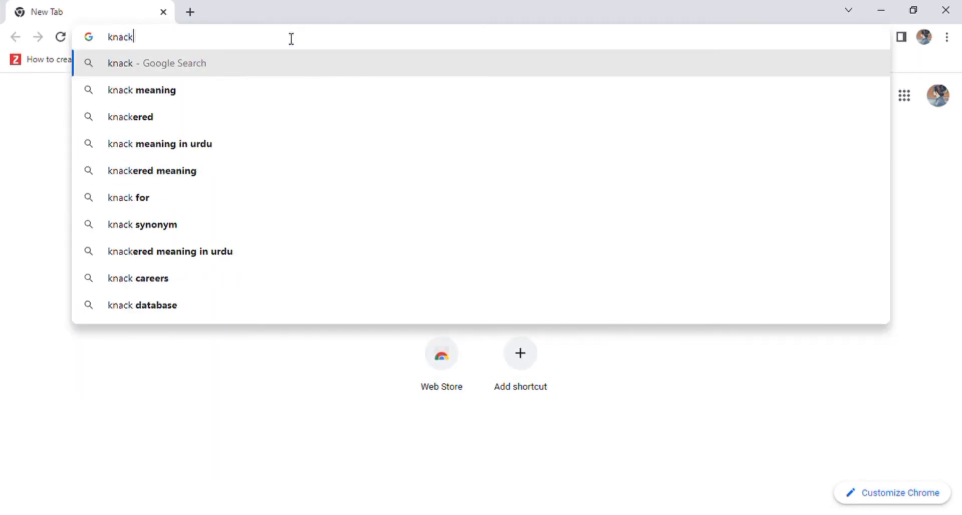
pyautogui.press('Return')
pyautogui.click(152, 208)
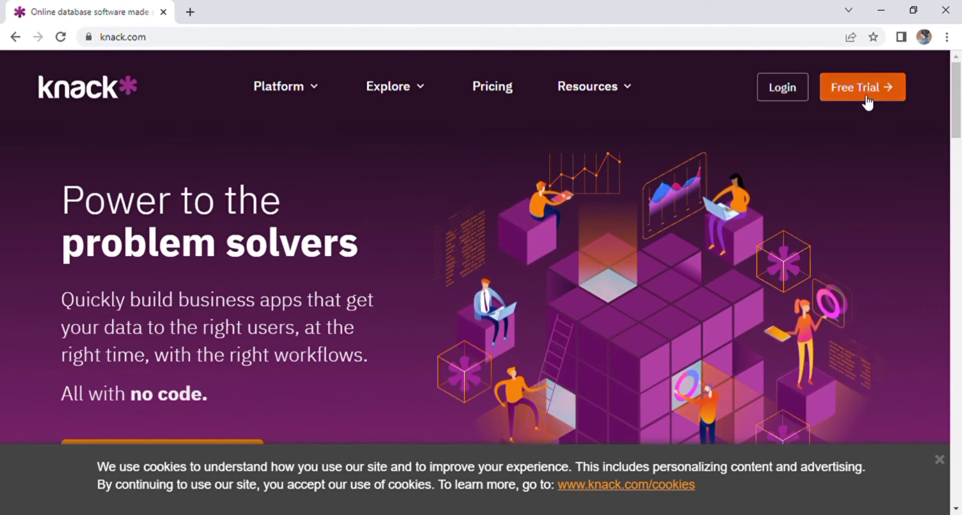
# Step: Scroll through the knack.com homepage features, then go to the Free Trial sign-up page
pyautogui.scroll(-1, 960, 145)
pyautogui.scroll(-7, 960, 145)
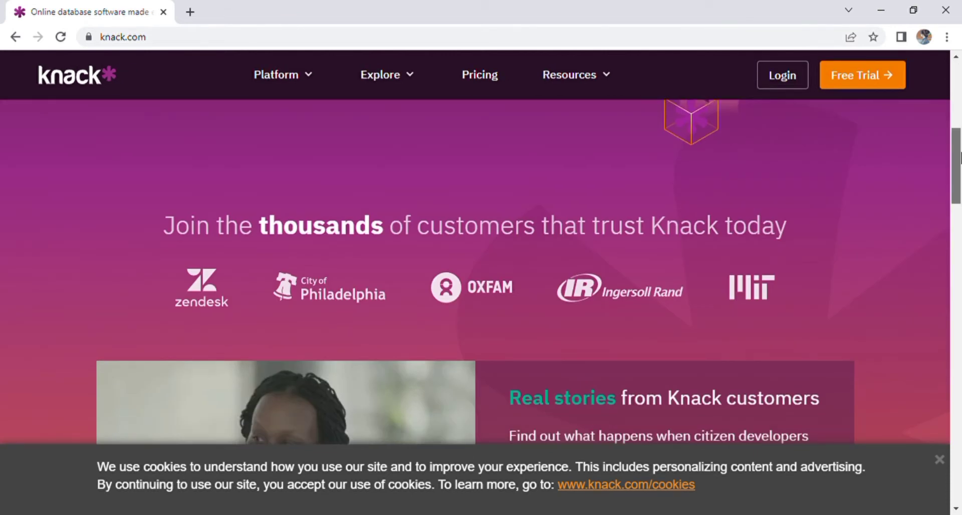
pyautogui.scroll(-5, 960, 193)
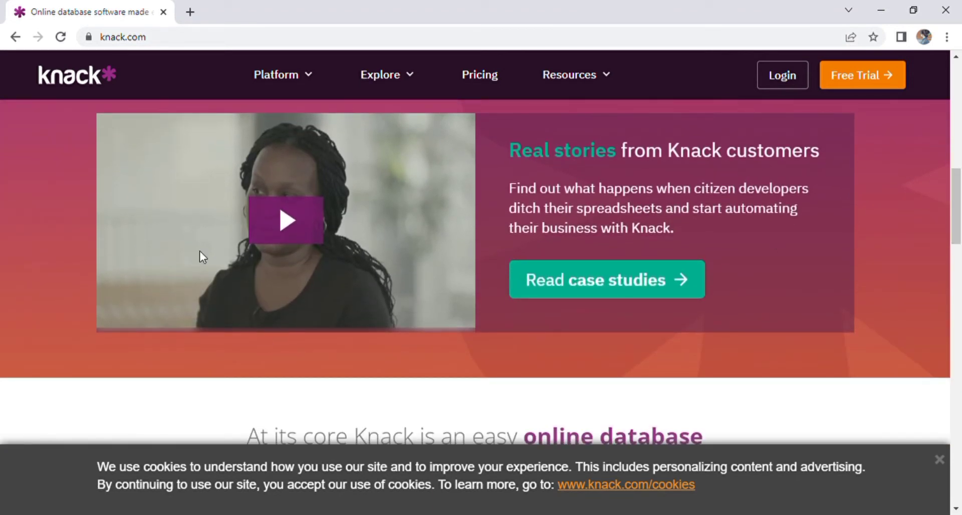
pyautogui.scroll(-9, 960, 279)
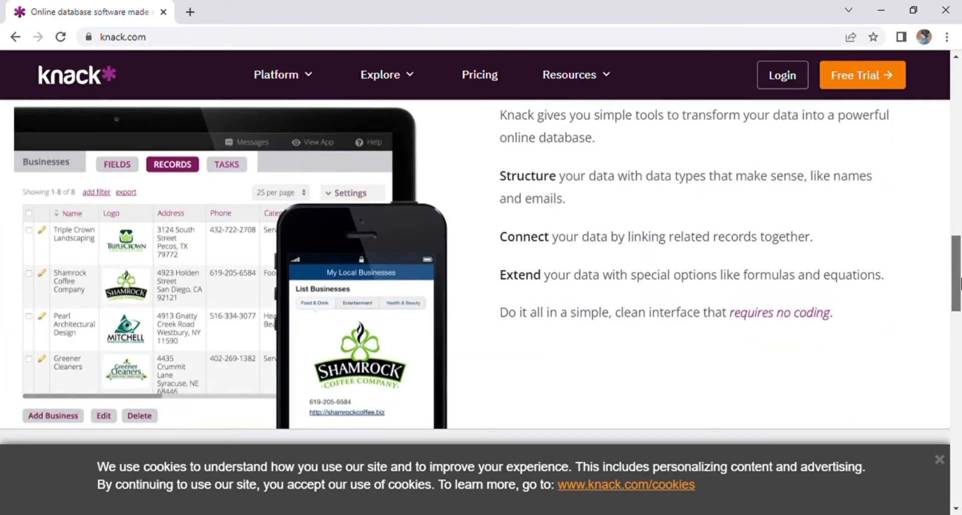
pyautogui.scroll(1, 960, 296)
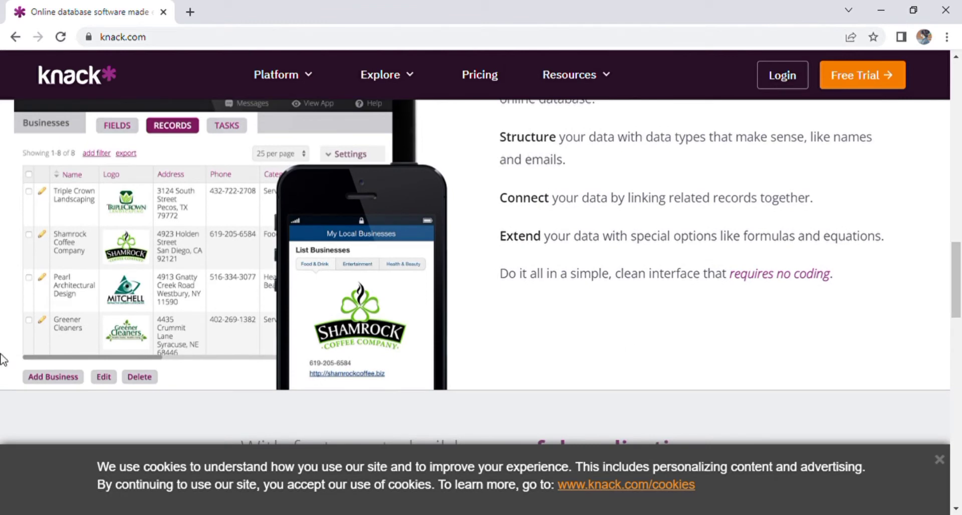
pyautogui.click(782, 274)
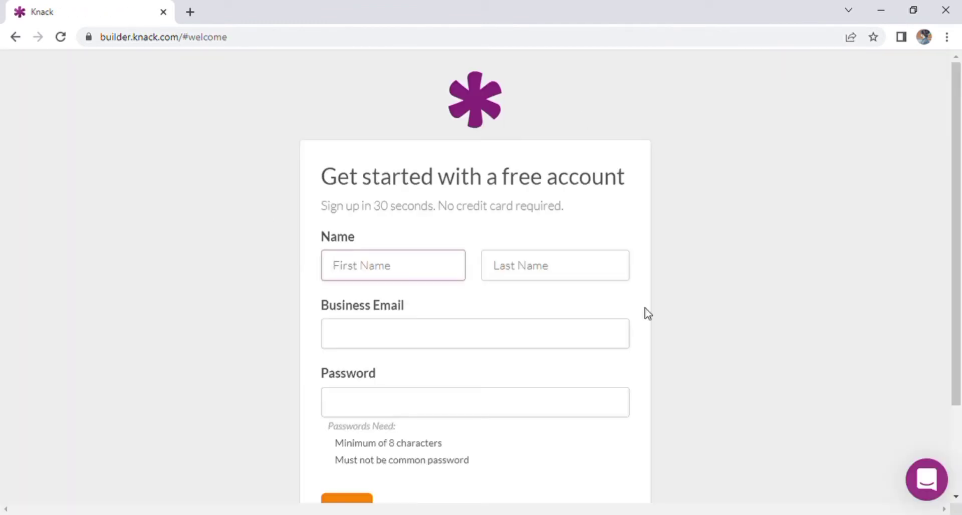
# Step: Fill in the sign-up form with first and last name, business e-mail and password
pyautogui.click(492, 266)
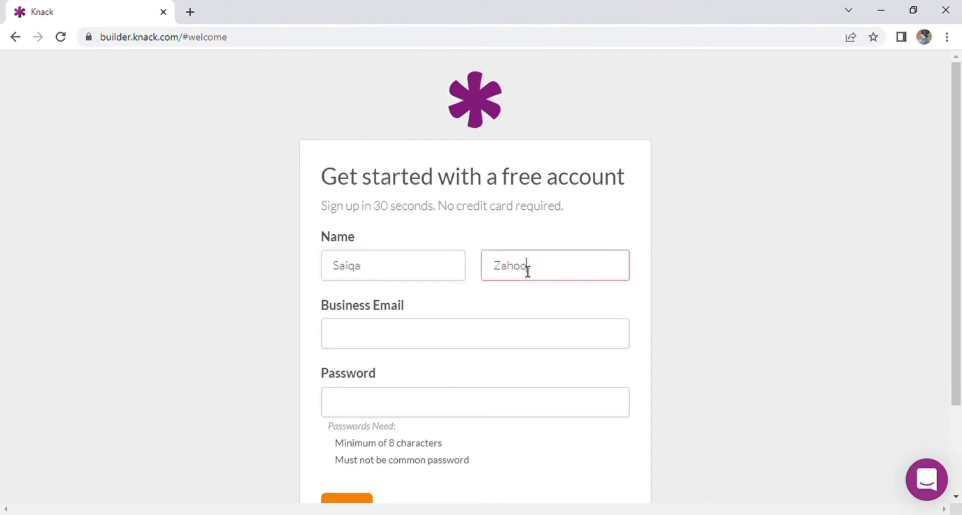
pyautogui.click(449, 335)
pyautogui.click(416, 365)
pyautogui.click(405, 416)
pyautogui.click(438, 444)
pyautogui.scroll(-1, 435, 394)
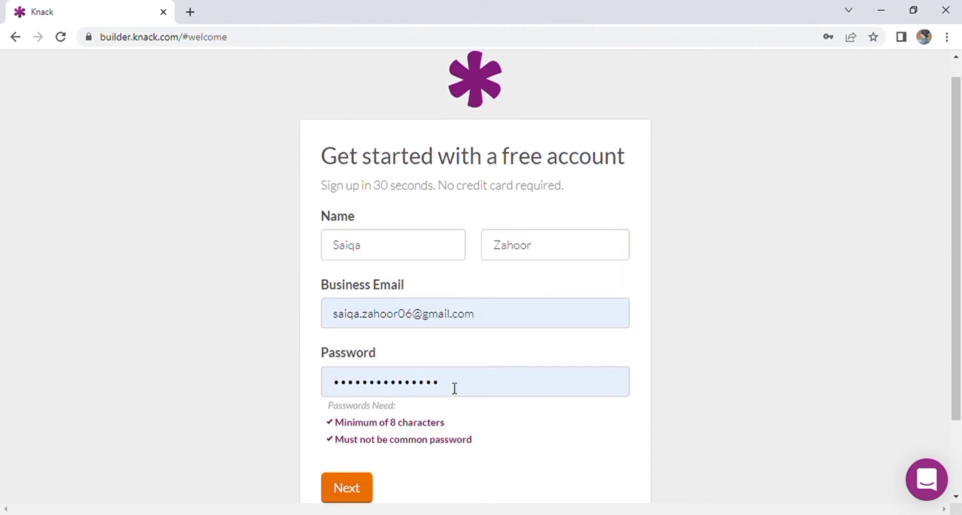
pyautogui.moveTo(455, 389); pyautogui.dragTo(315, 394)
pyautogui.click(348, 497)
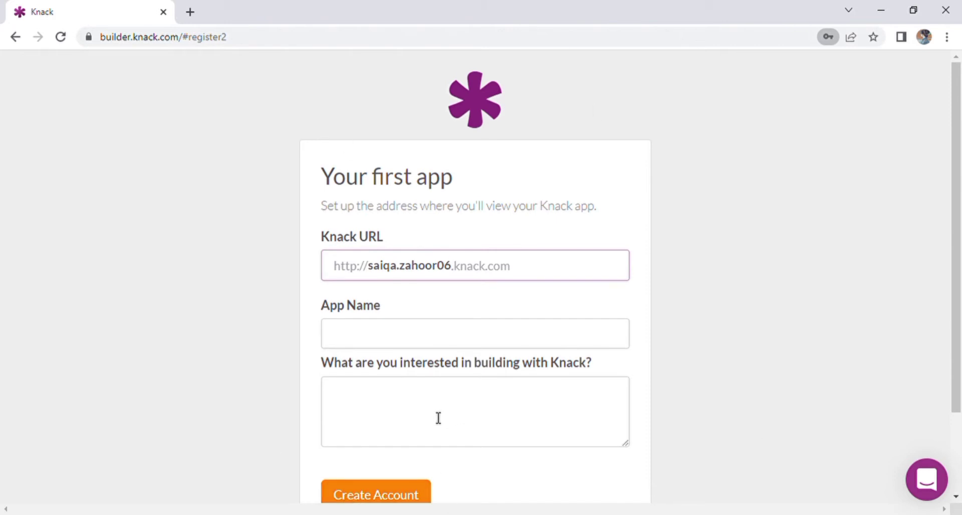
# Step: Describe the app's purpose, name the app 'Aims', and create the account
pyautogui.click(365, 399)
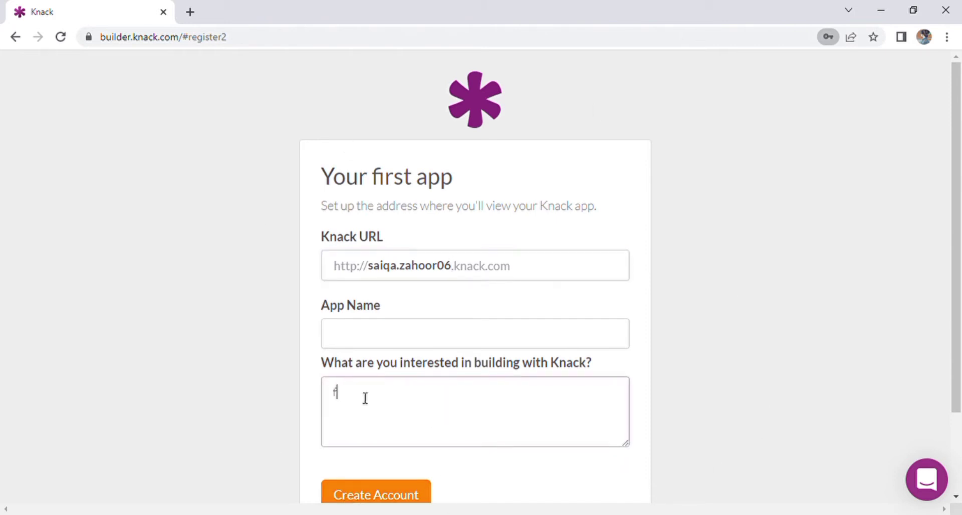
pyautogui.write('for tutor')
pyautogui.press('BackSpace')
pyautogui.press('BackSpace')
pyautogui.press('BackSpace')
pyautogui.write('toril')
pyautogui.press('Tab')
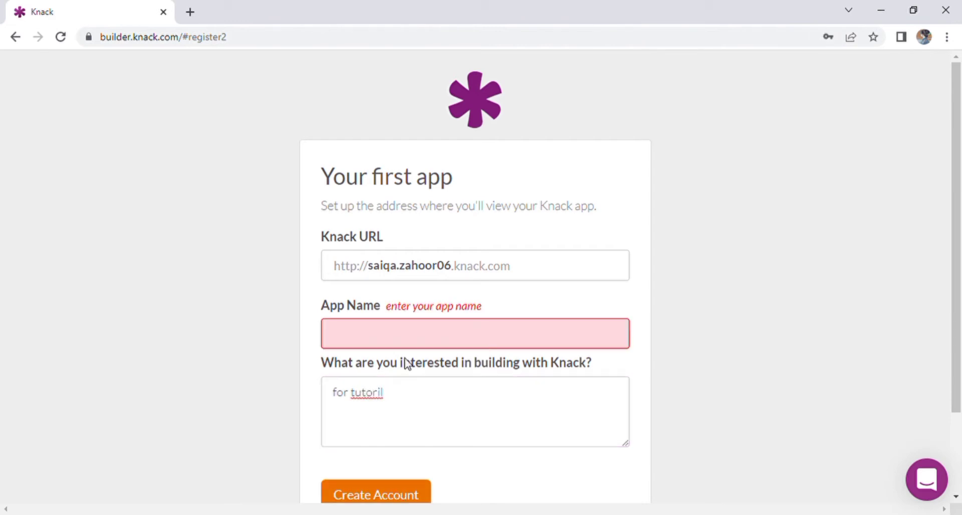
pyautogui.click(388, 339)
pyautogui.write('Aims')
pyautogui.click(399, 497)
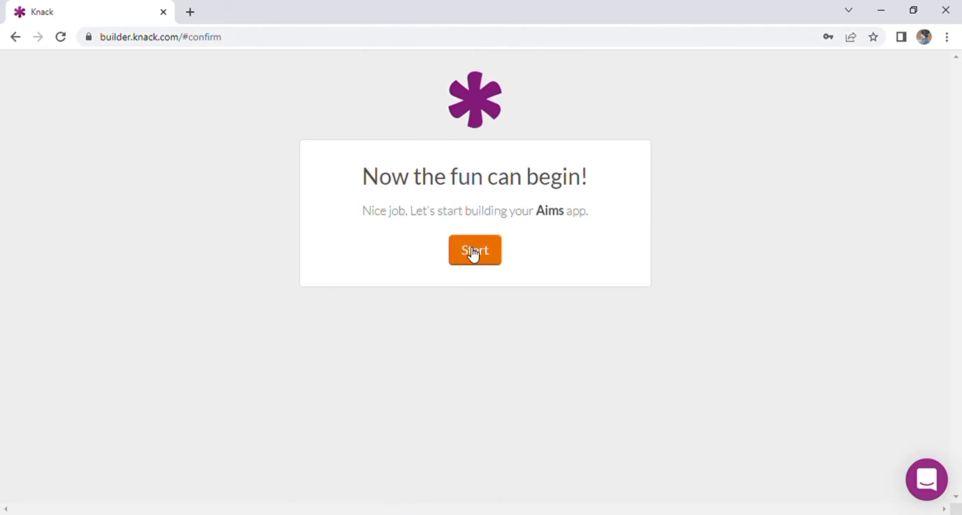
# Step: Start building the Aims app and browse its Records, Pages and Settings sections
pyautogui.click(484, 258)
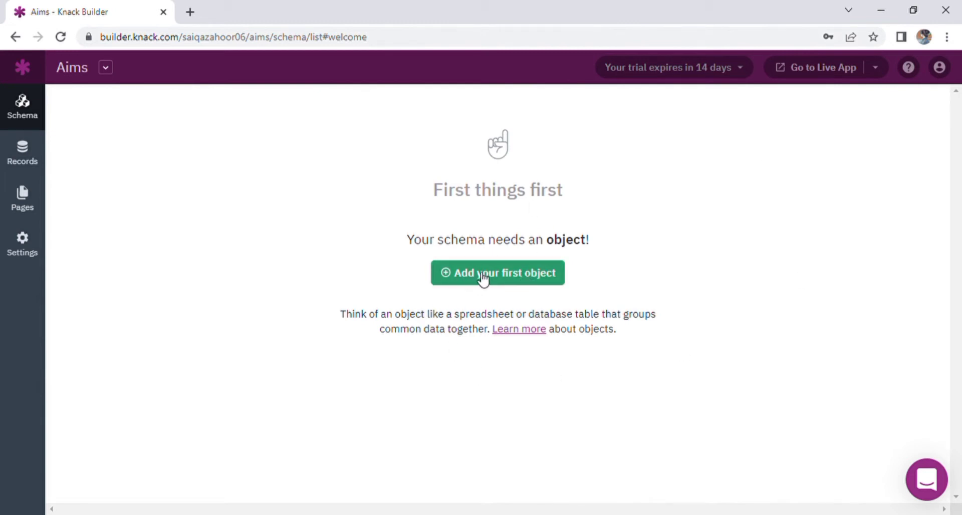
pyautogui.click(19, 159)
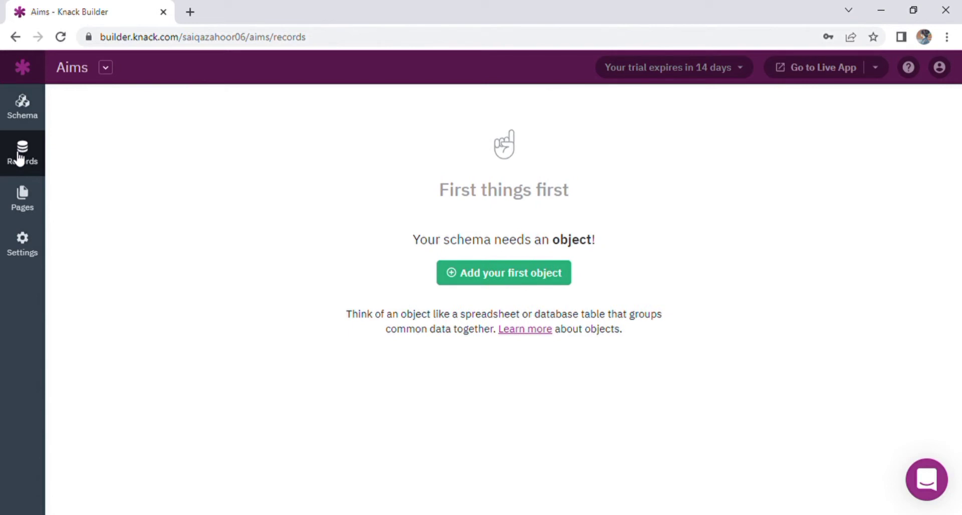
pyautogui.click(16, 203)
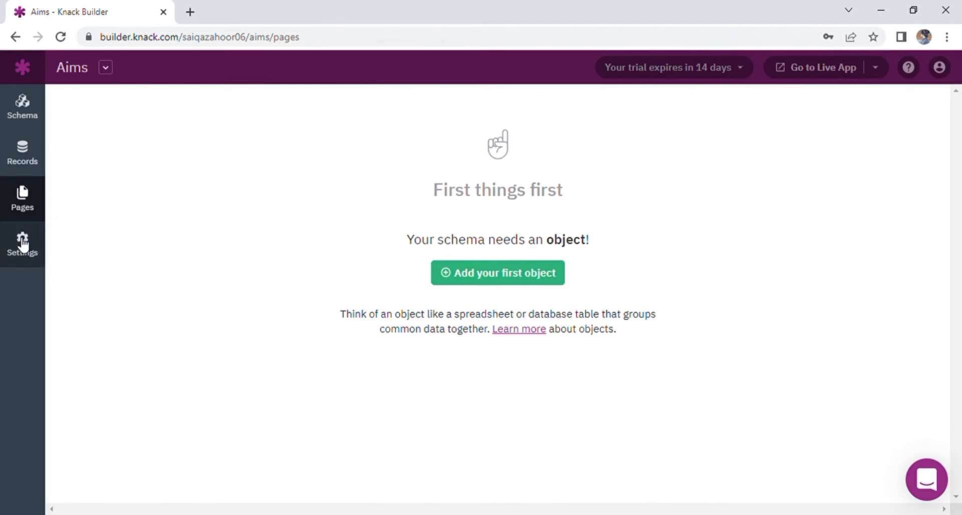
pyautogui.click(21, 242)
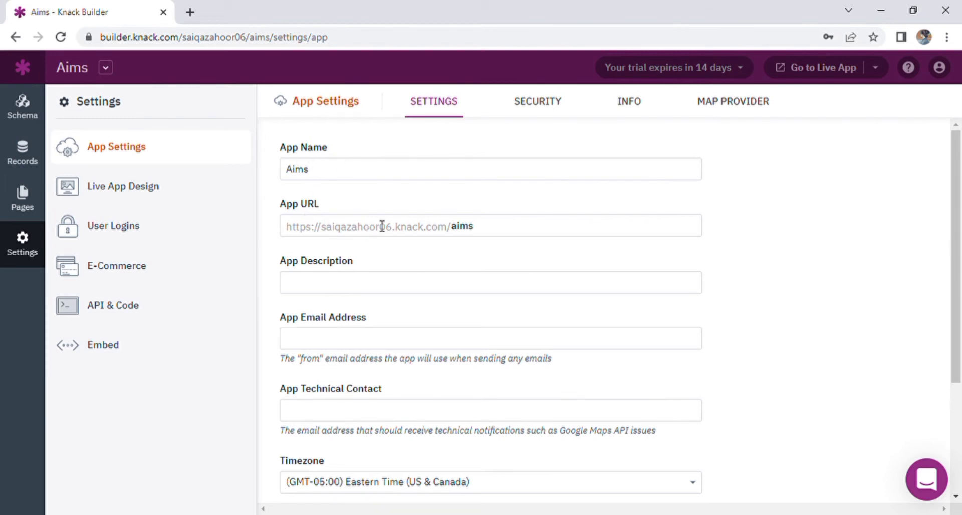
# Step: Set the app description 'its for my youtube channnel' and the app e-mail address, save, and view Security
pyautogui.click(328, 286)
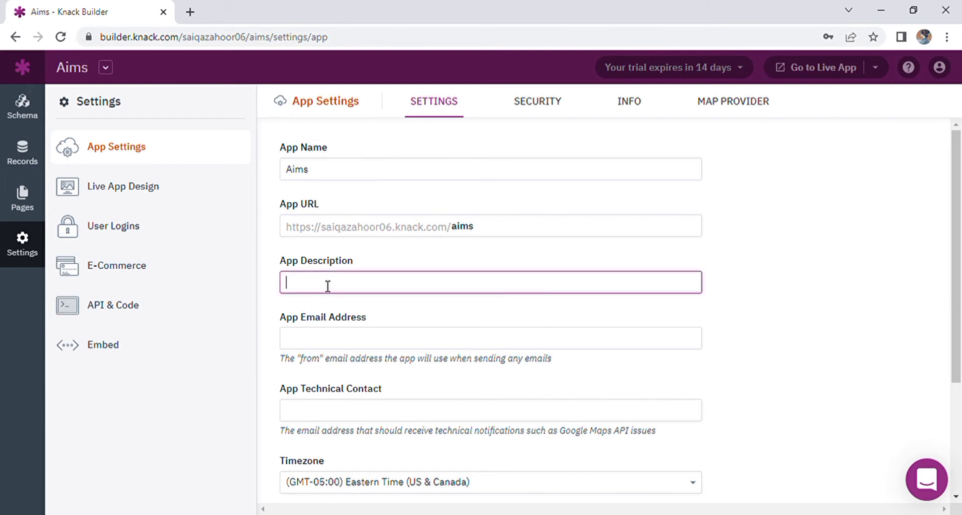
pyautogui.write('its for my youtube channnel')
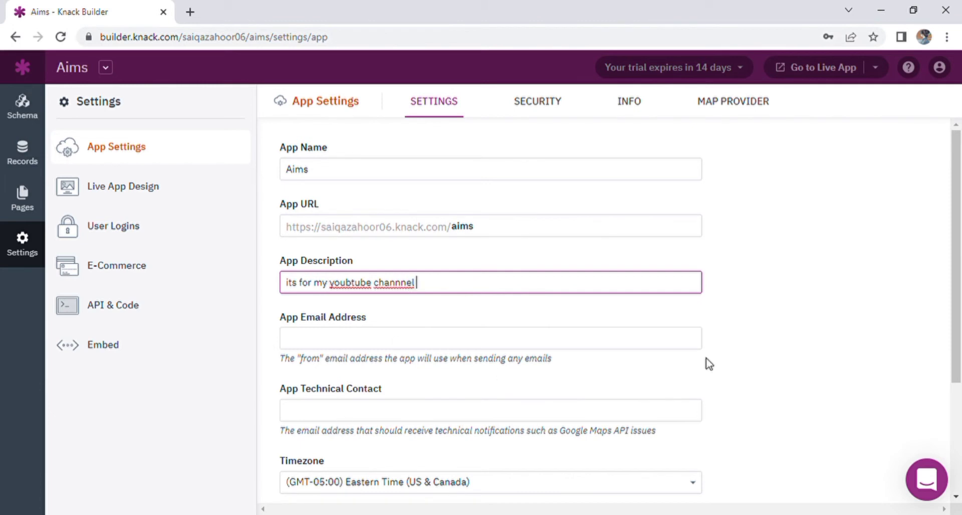
pyautogui.click(410, 339)
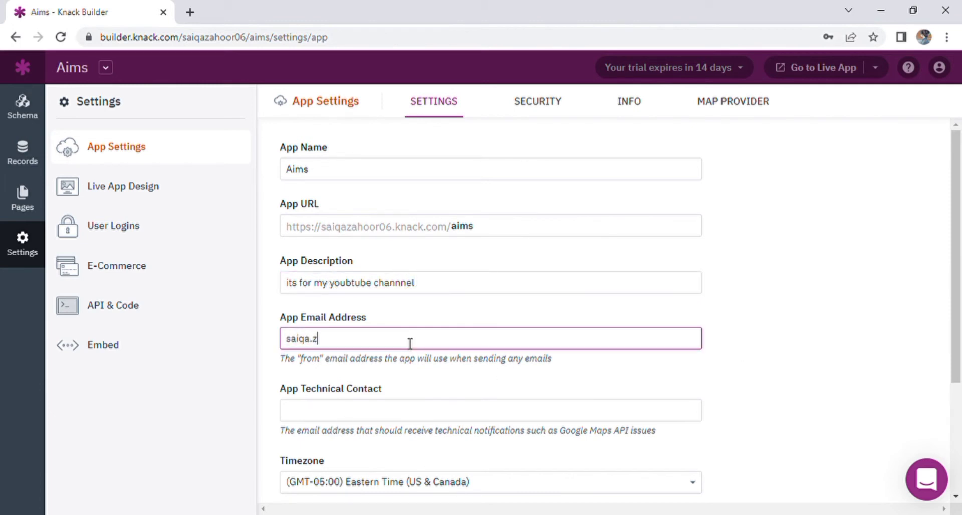
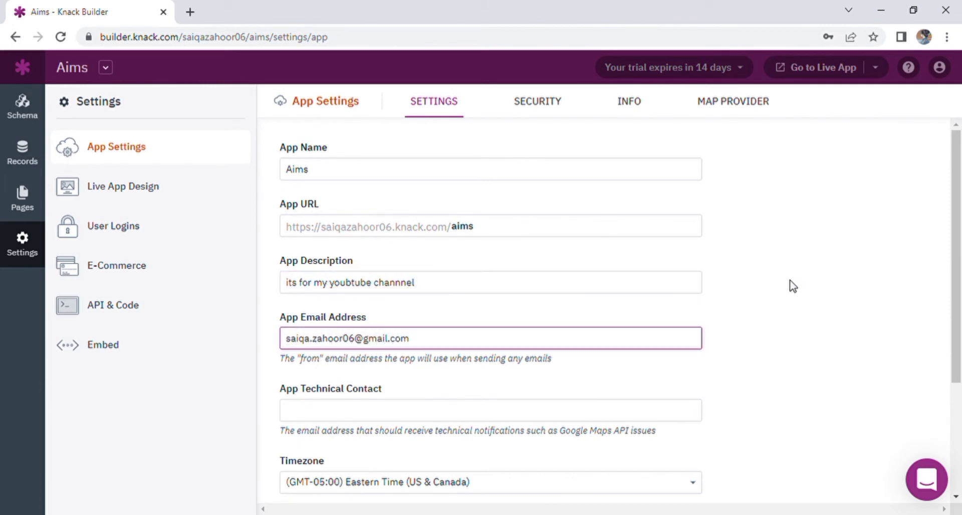
pyautogui.moveTo(961, 219); pyautogui.dragTo(961, 271)
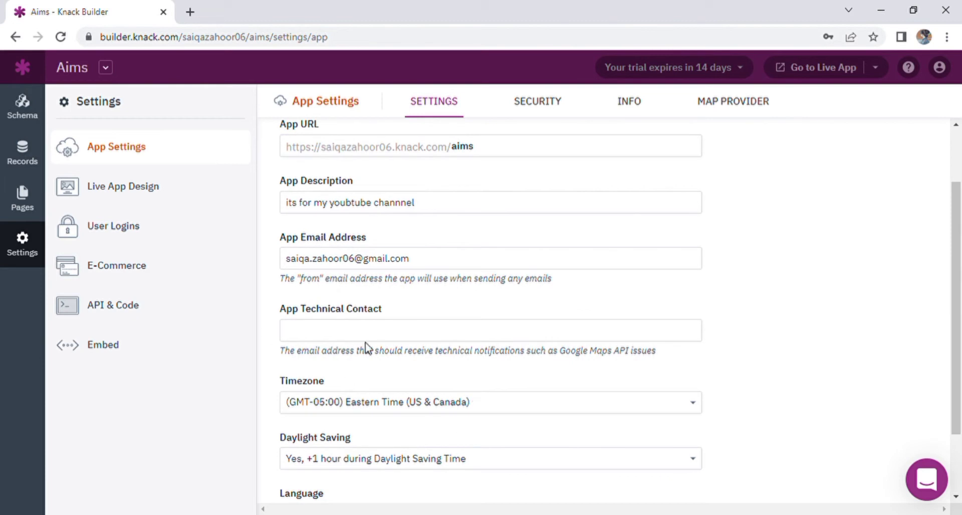
pyautogui.scroll(-2, 882, 327)
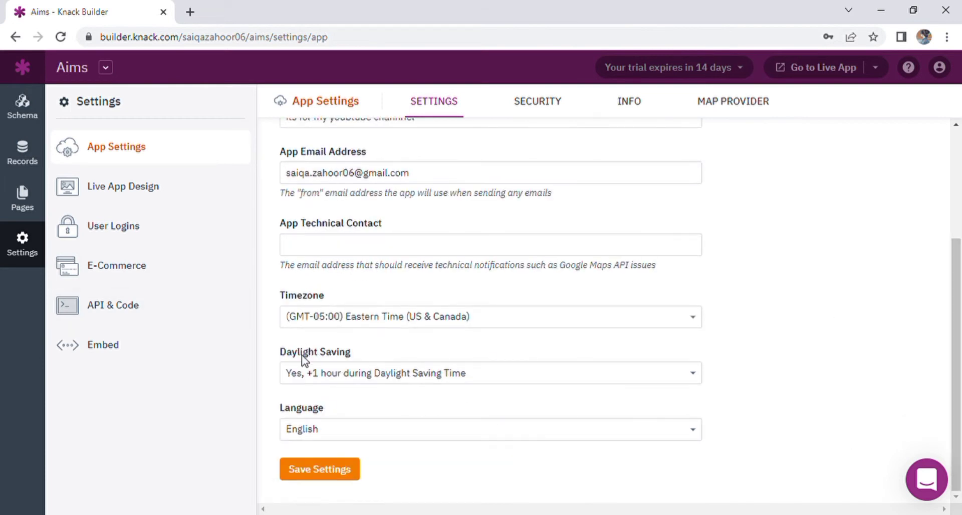
pyautogui.click(338, 468)
pyautogui.click(544, 114)
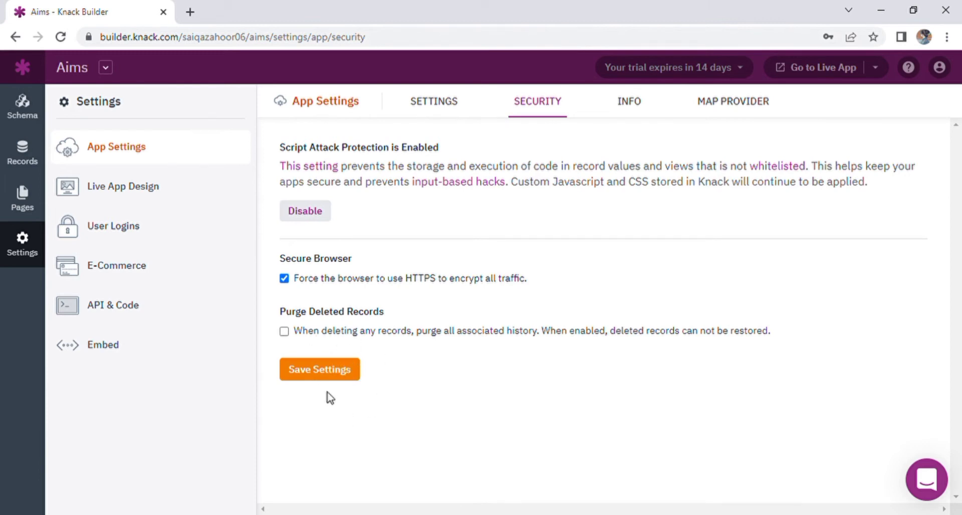
# Step: Check the Info and Map Provider settings, then return to the app's Pages section
pyautogui.click(626, 103)
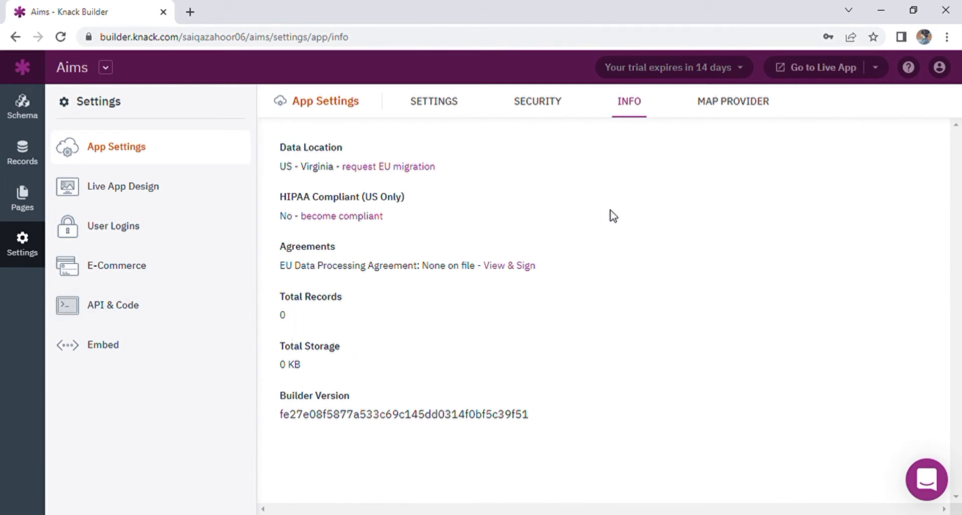
pyautogui.click(736, 117)
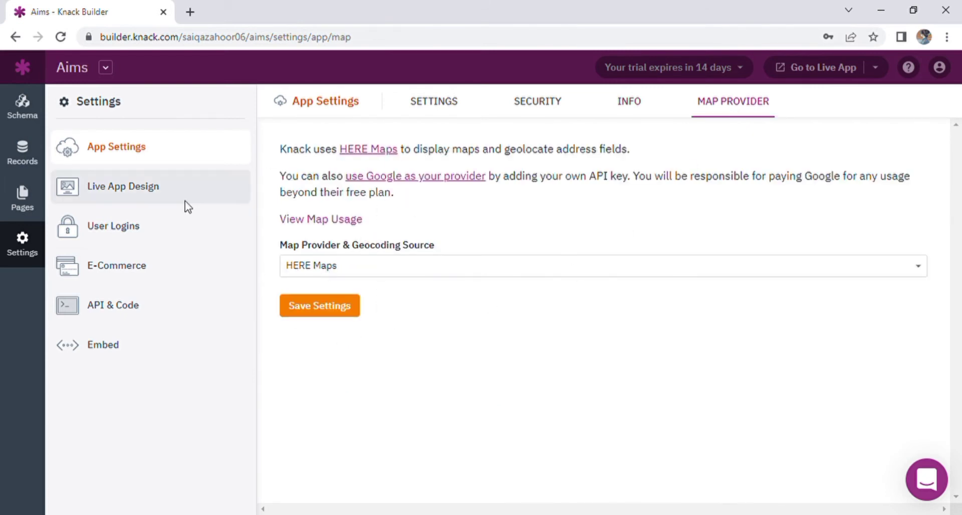
pyautogui.click(141, 147)
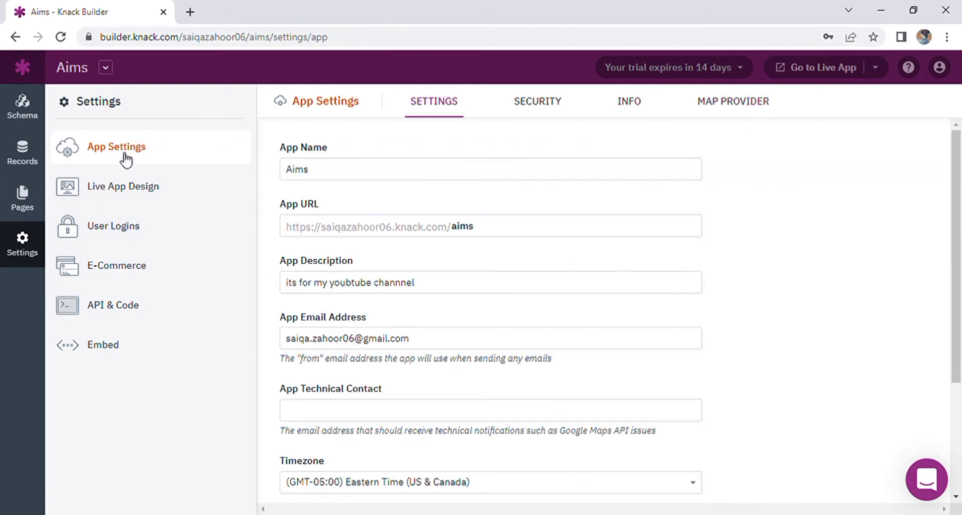
pyautogui.click(23, 203)
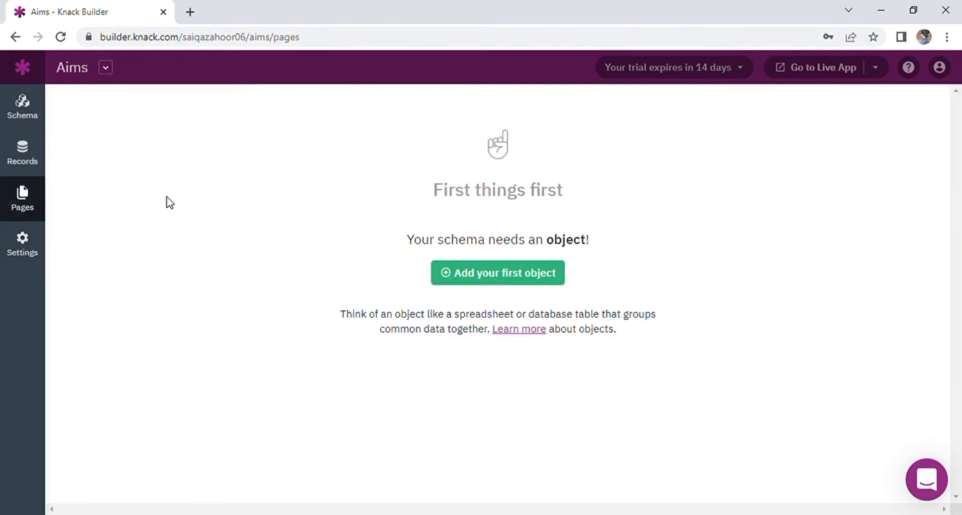
# Step: Add the app's first object, named 'Name'
pyautogui.click(524, 282)
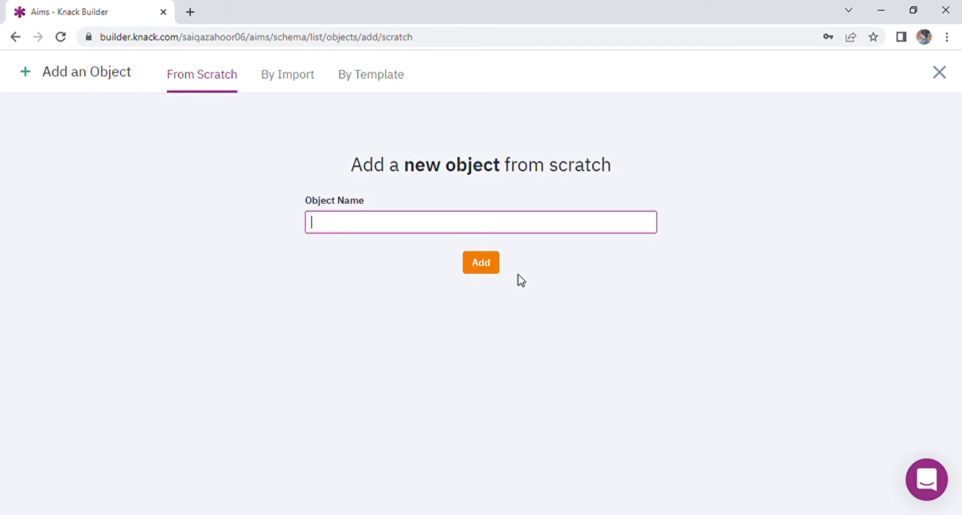
pyautogui.write('Name')
pyautogui.click(495, 270)
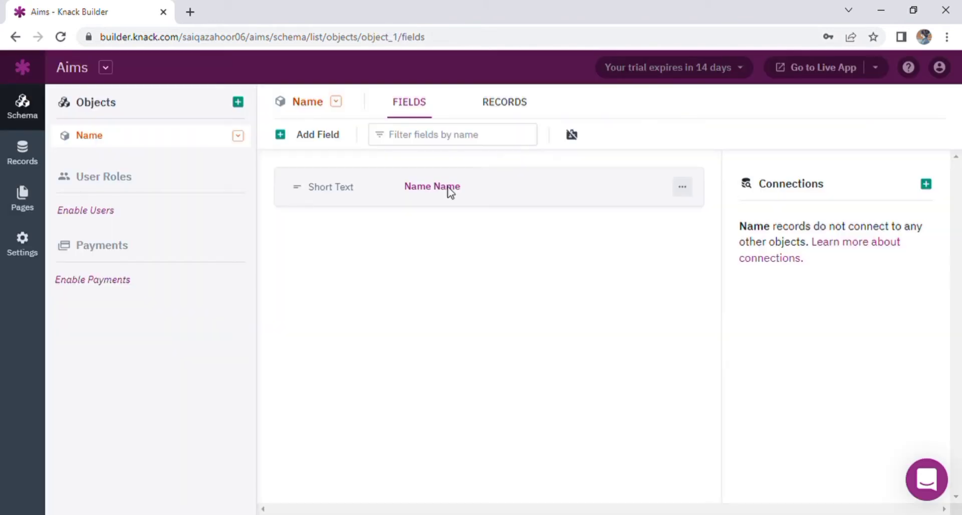
# Step: Rename the 'Name Name' field to 'Name', update it, and view the object's records
pyautogui.click(443, 190)
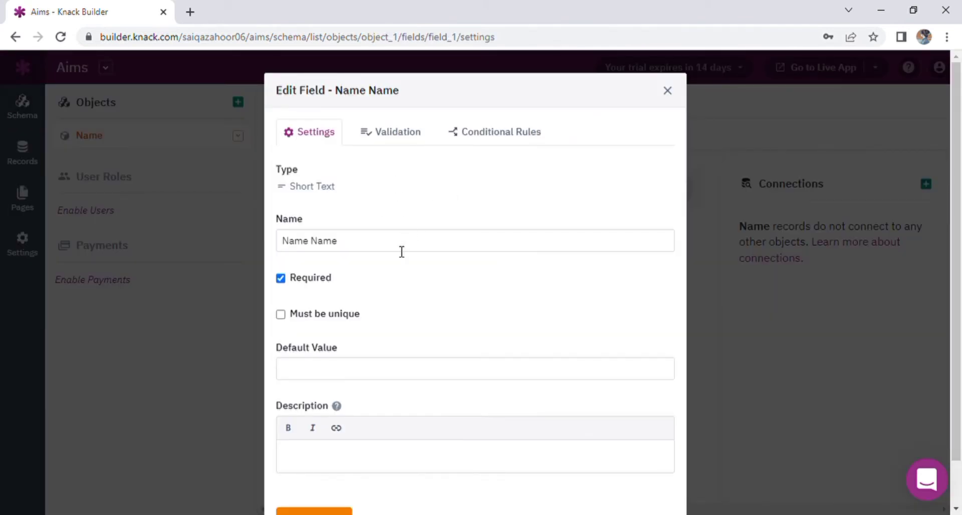
pyautogui.click(385, 245)
pyautogui.press('BackSpace')
pyautogui.press('BackSpace')
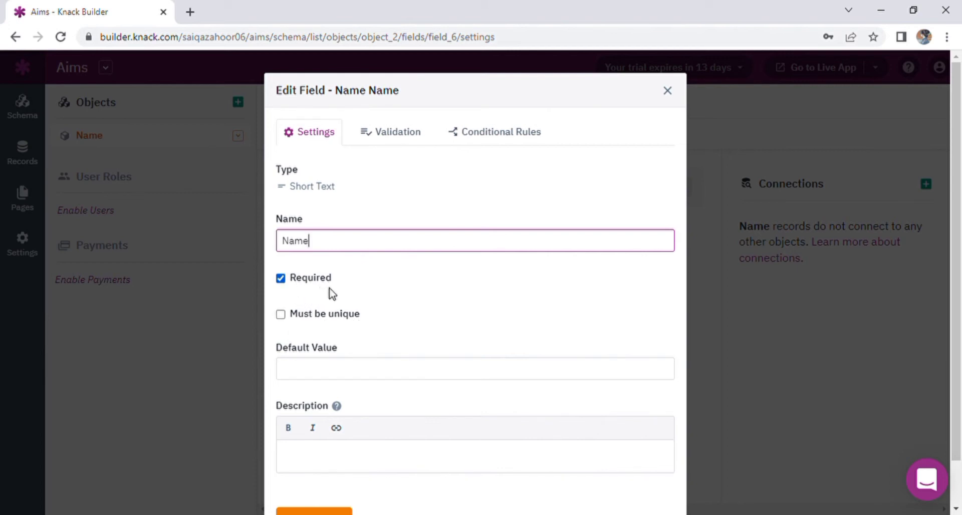
pyautogui.click(365, 368)
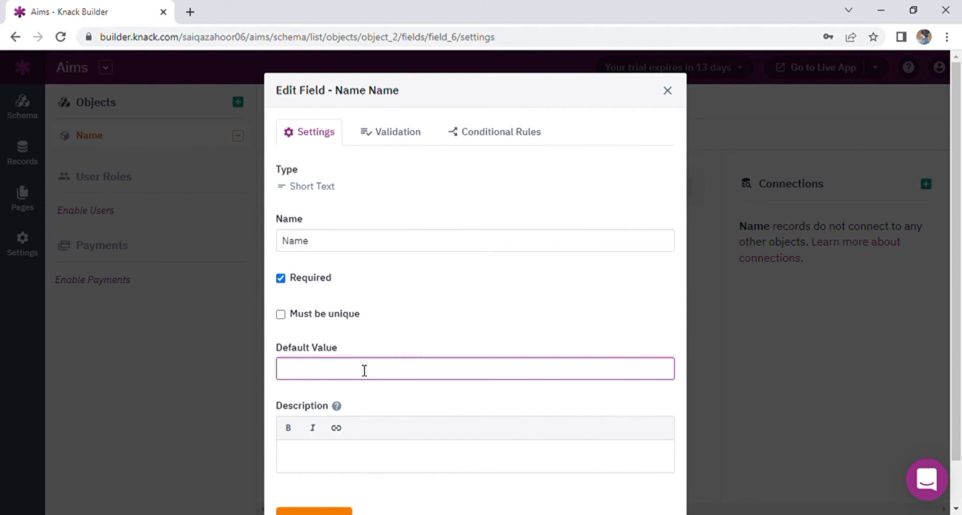
pyautogui.click(355, 456)
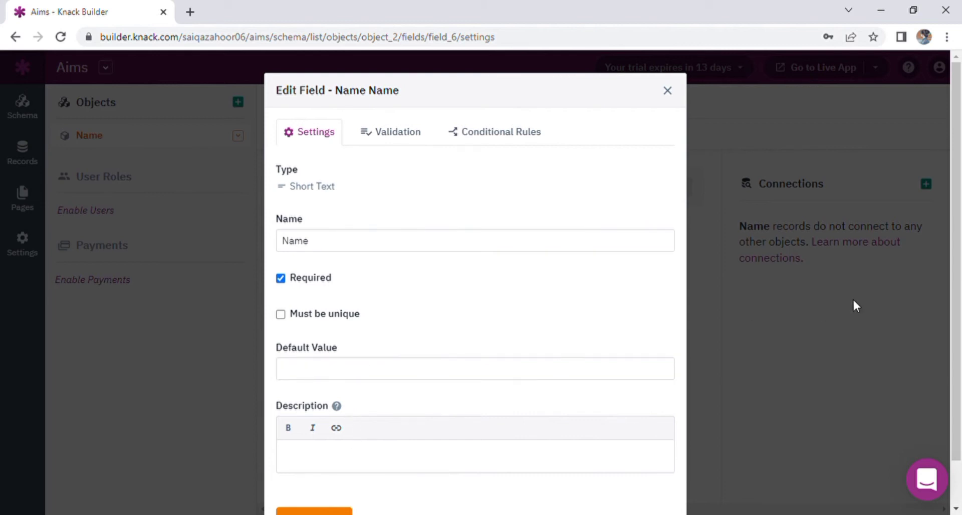
pyautogui.scroll(-1, 960, 217)
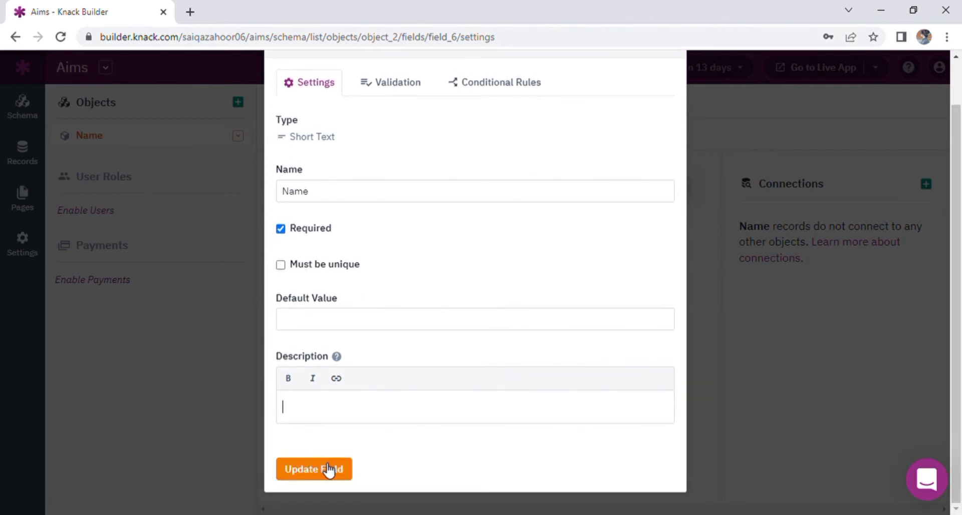
pyautogui.click(351, 471)
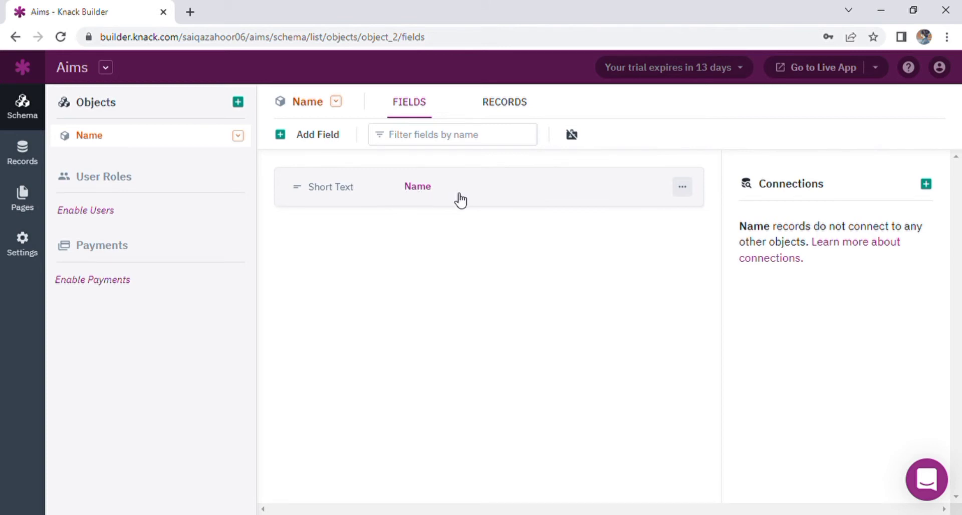
pyautogui.click(509, 113)
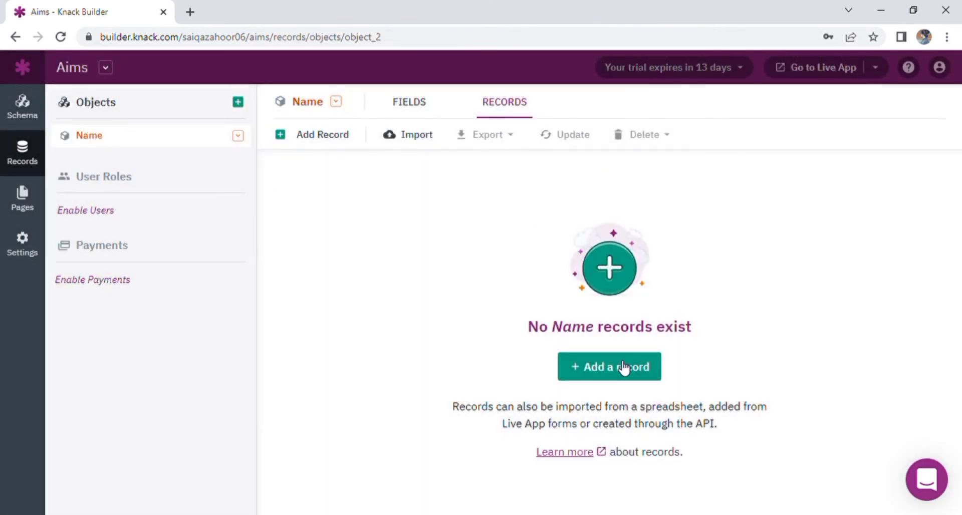
# Step: Add a first record holding a person's name, then return to the Fields list
pyautogui.click(622, 368)
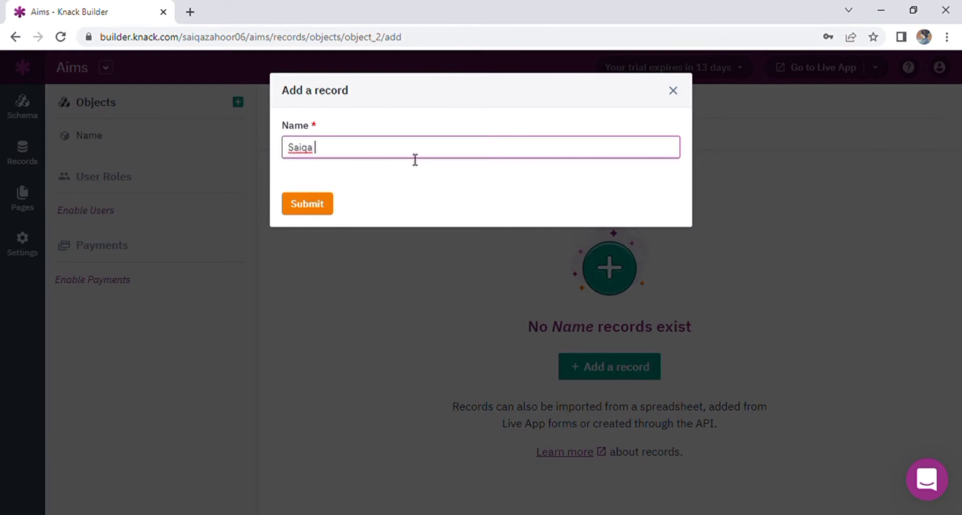
pyautogui.click(304, 210)
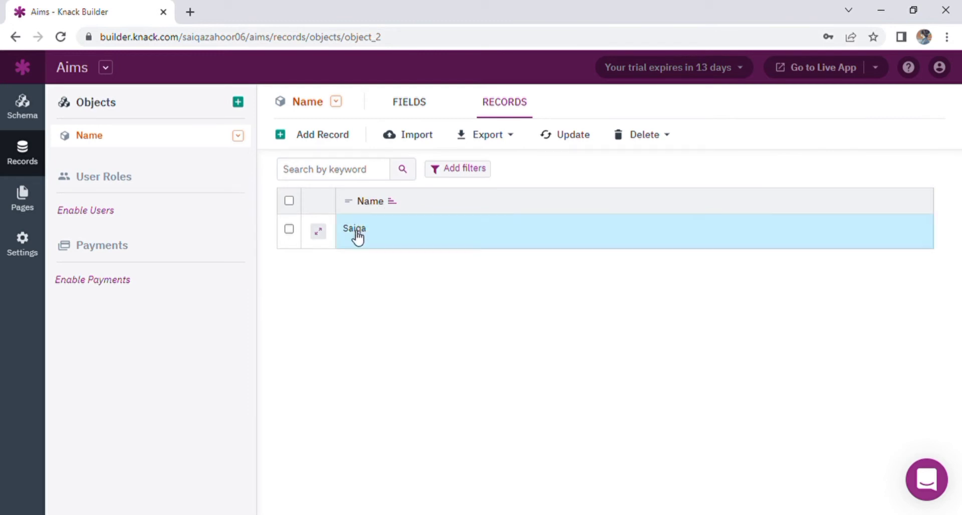
pyautogui.click(408, 101)
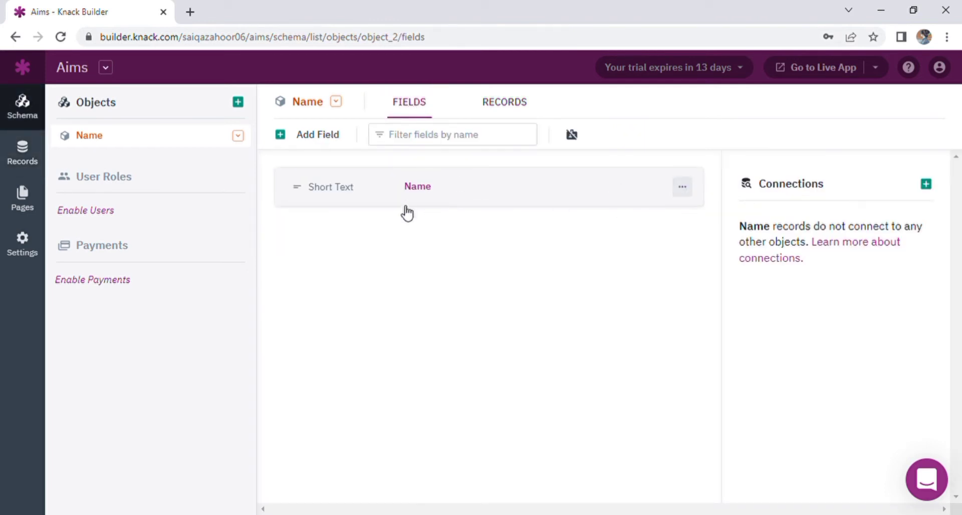
# Step: Add a short text field 'Department' and a number field 'Roll No'
pyautogui.click(315, 141)
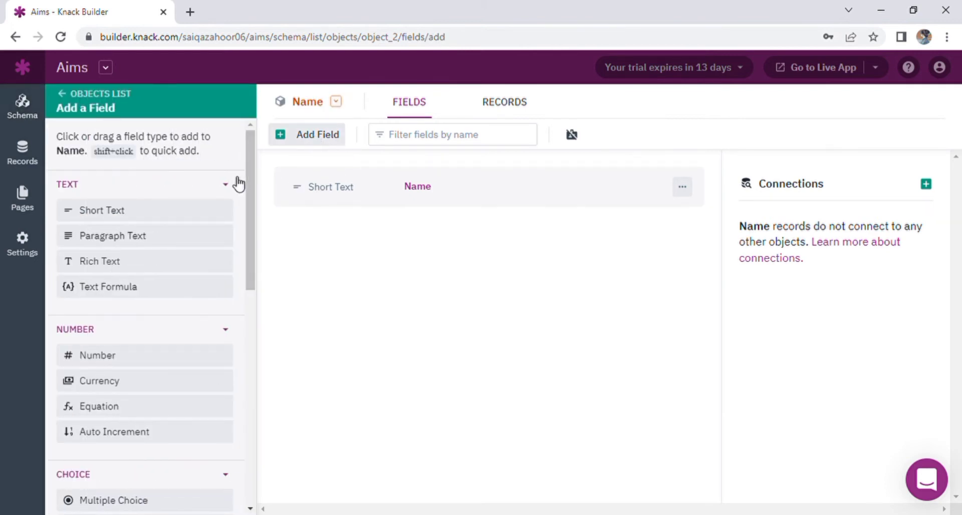
pyautogui.click(224, 215)
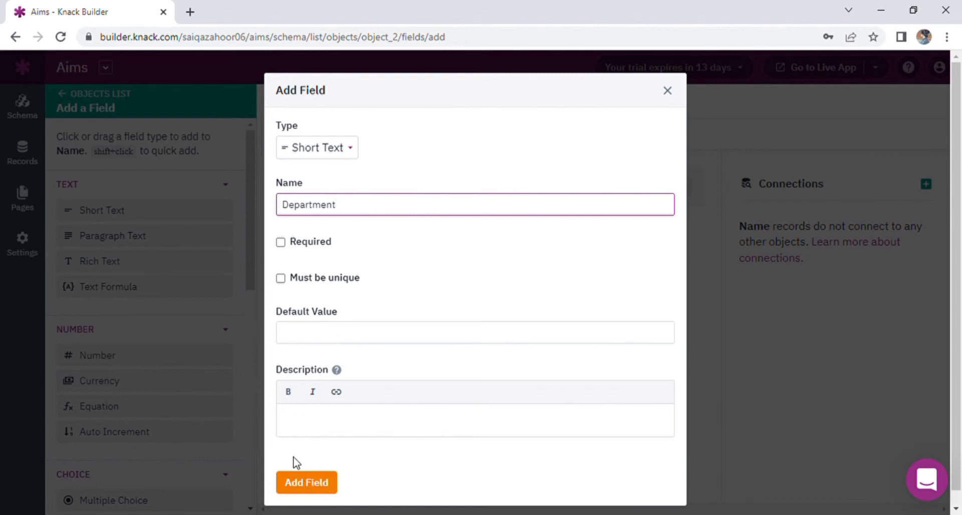
pyautogui.click(308, 483)
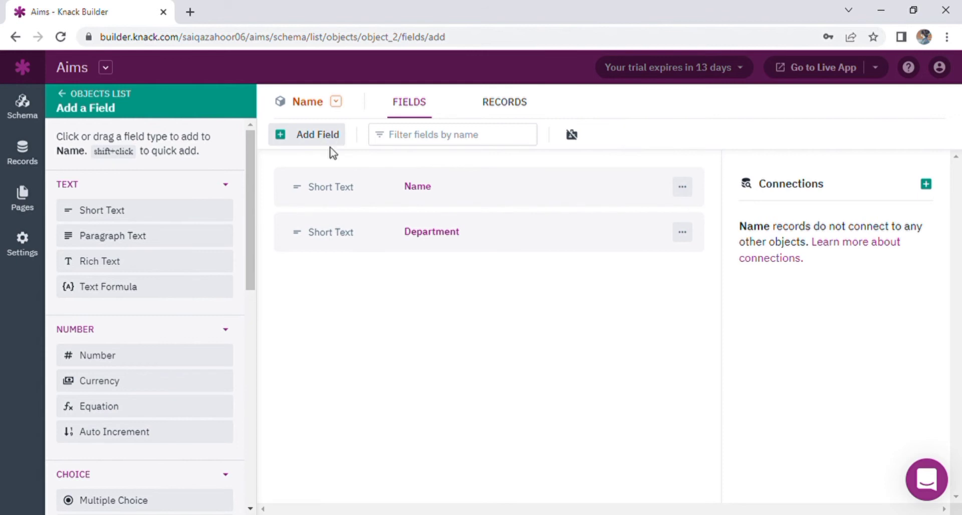
pyautogui.click(150, 357)
pyautogui.press('BackSpace')
pyautogui.press('BackSpace')
pyautogui.press('BackSpace')
pyautogui.press('BackSpace')
pyautogui.press('BackSpace')
pyautogui.press('BackSpace')
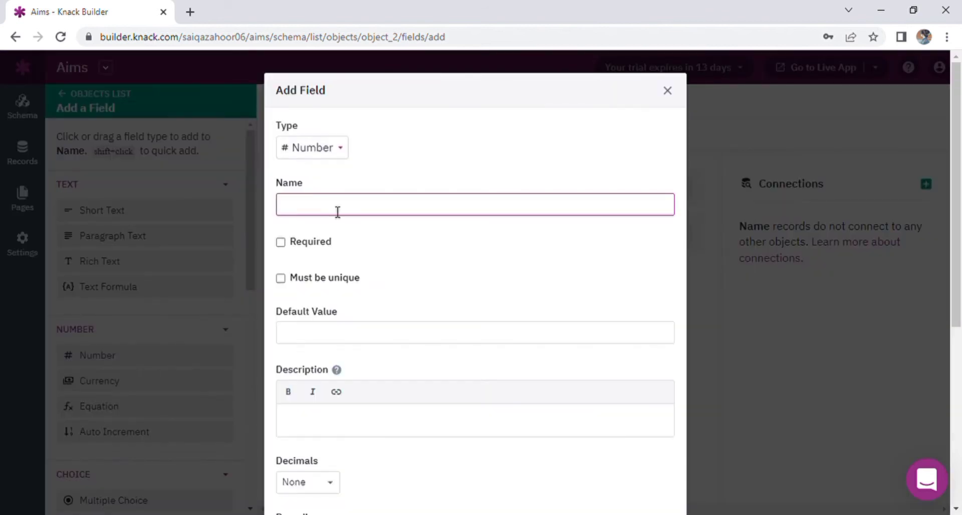
pyautogui.write('Roll No')
pyautogui.scroll(-4, 800, 178)
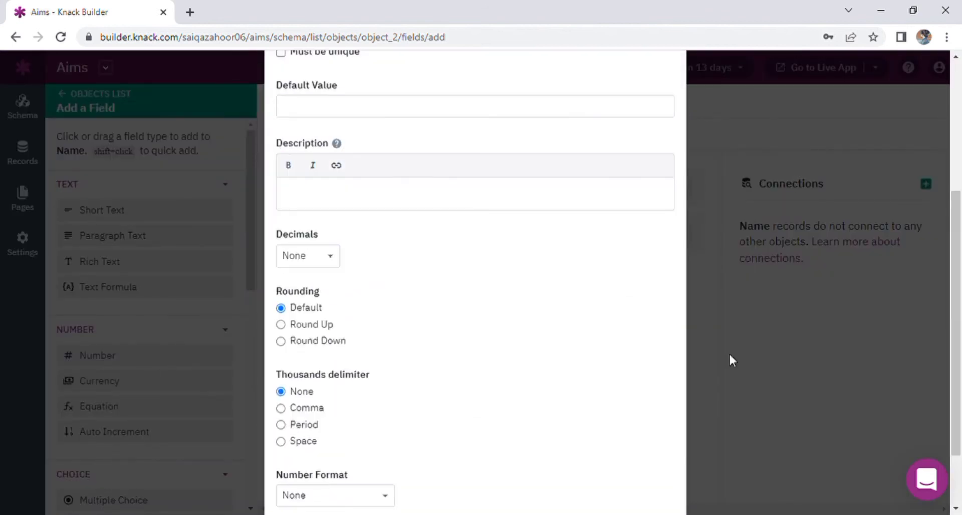
pyautogui.scroll(-2, 369, 211)
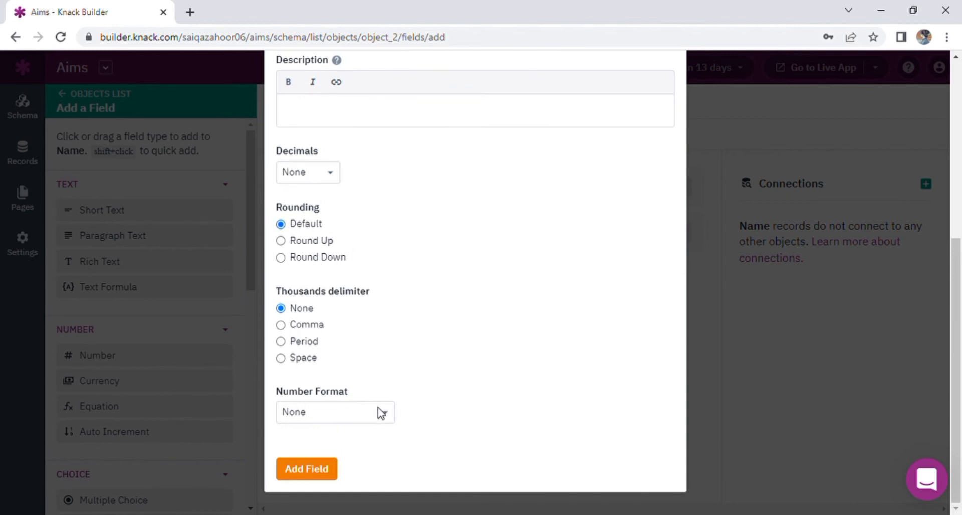
pyautogui.click(307, 470)
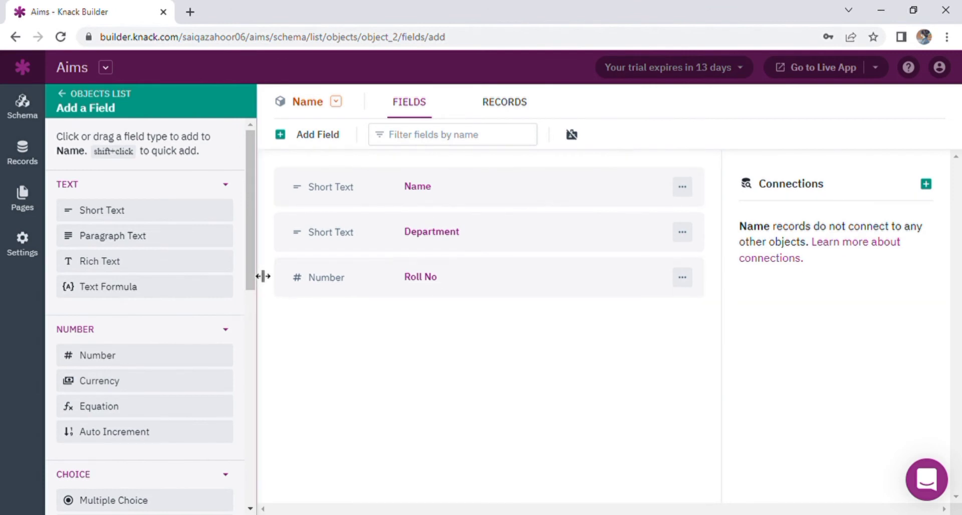
# Step: Add a Date/Time field with dd/mm/yyyy dates, HH:MM am times and Current Date default
pyautogui.moveTo(251, 283); pyautogui.dragTo(251, 394)
pyautogui.click(177, 323)
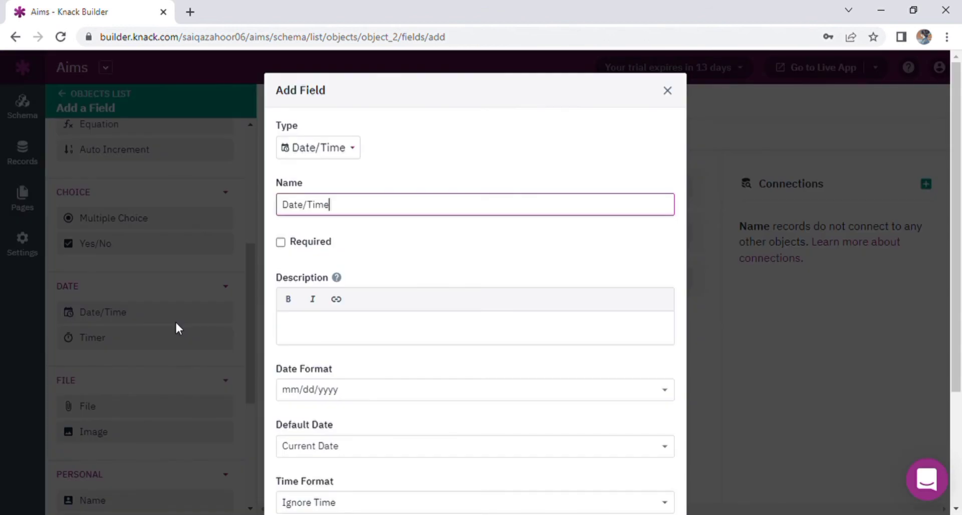
pyautogui.scroll(-3, 600, 283)
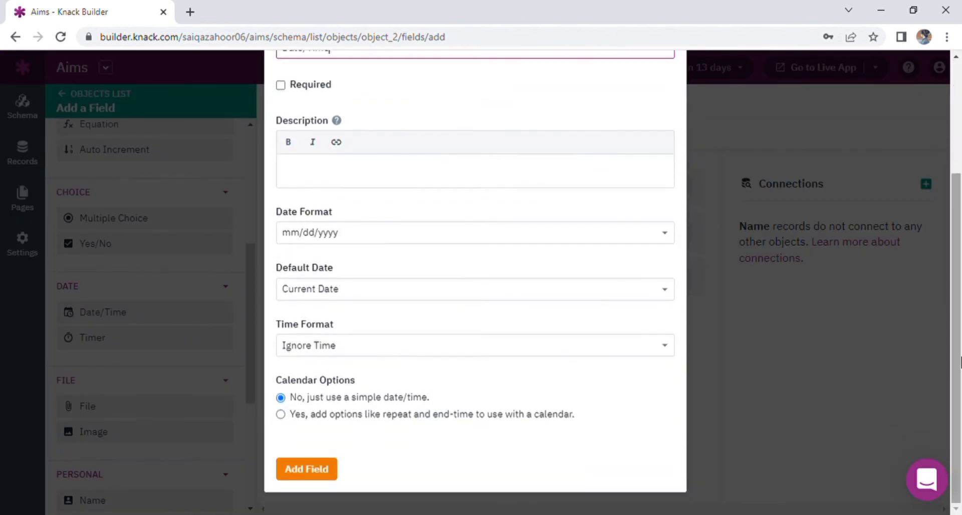
pyautogui.click(599, 243)
pyautogui.press('Down')
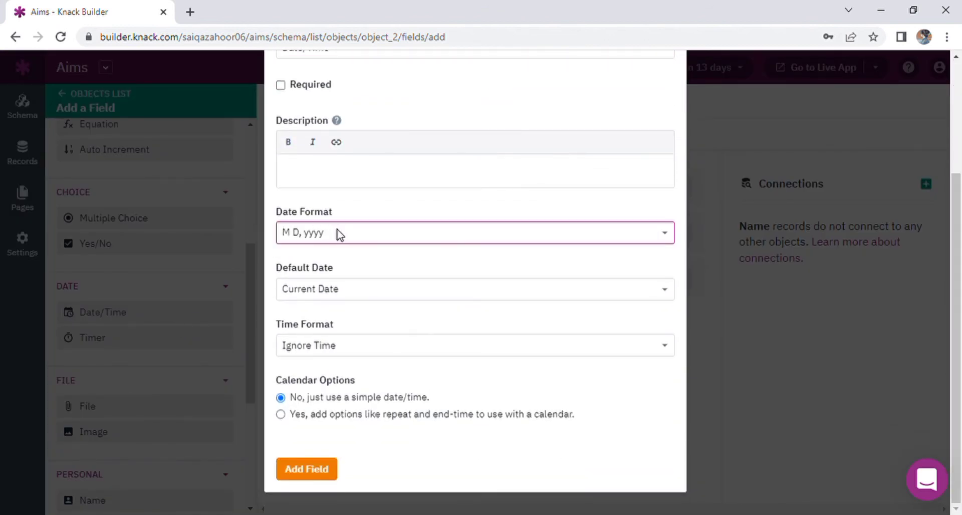
pyautogui.press('Down')
pyautogui.click(388, 296)
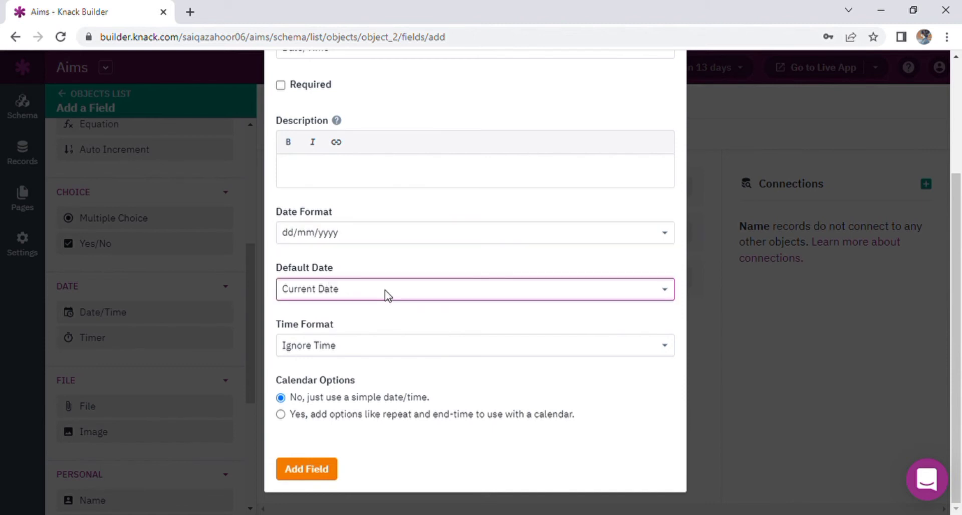
pyautogui.press('Down')
pyautogui.press('Up')
pyautogui.click(436, 345)
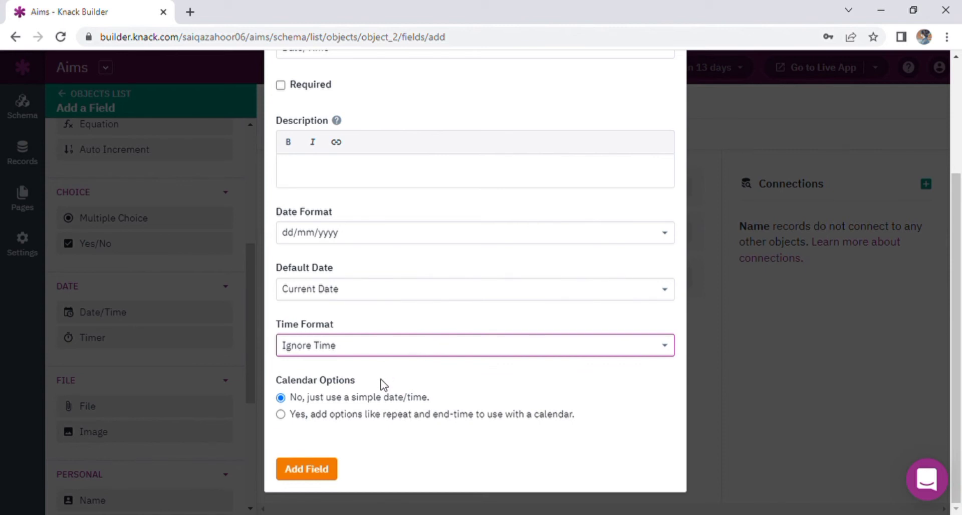
pyautogui.press('Down')
pyautogui.scroll(-1, 381, 385)
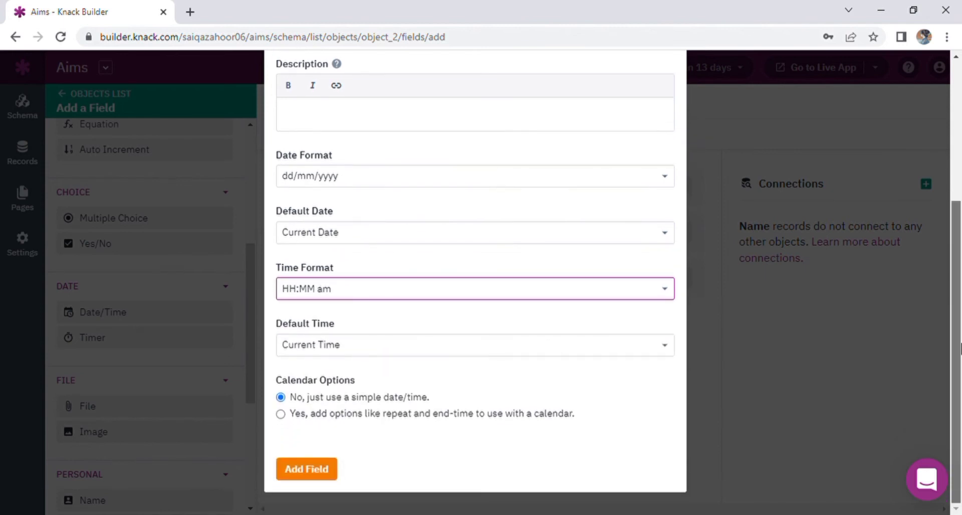
pyautogui.click(297, 470)
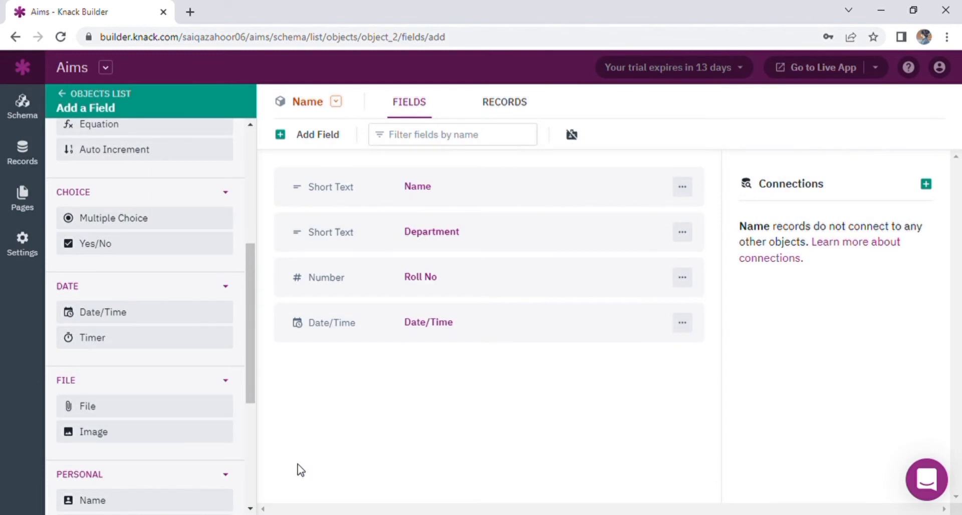
# Step: Add a record with a person's name, department Bscs, roll number 03 and date 04/09/2022 4:00am
pyautogui.click(525, 109)
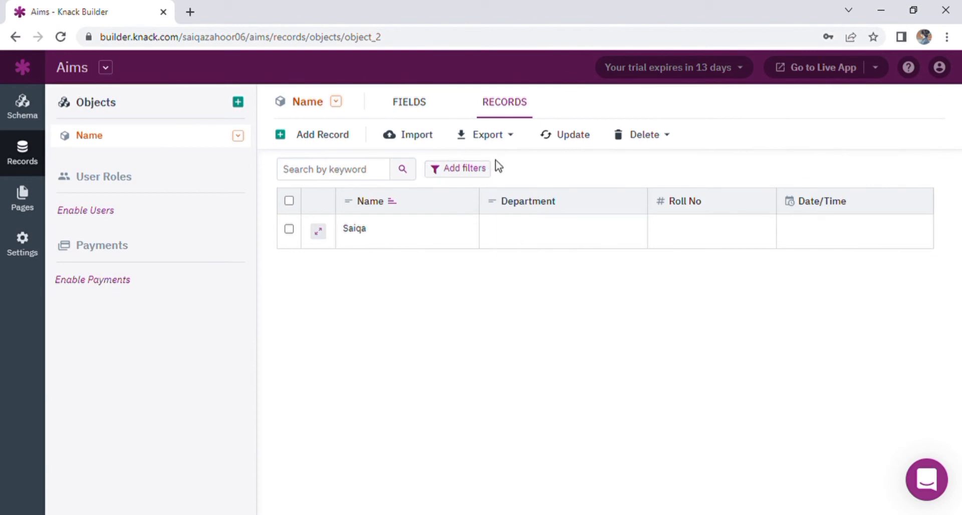
pyautogui.click(317, 142)
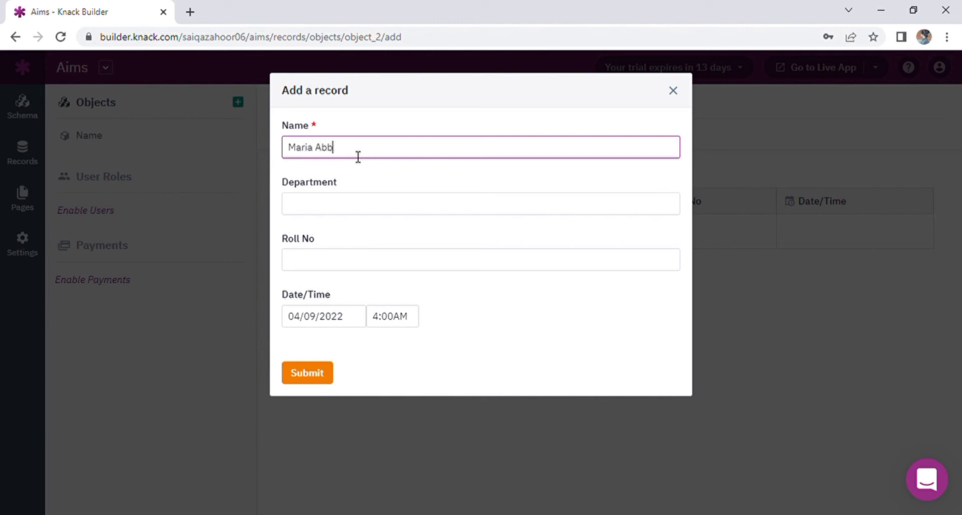
pyautogui.click(361, 214)
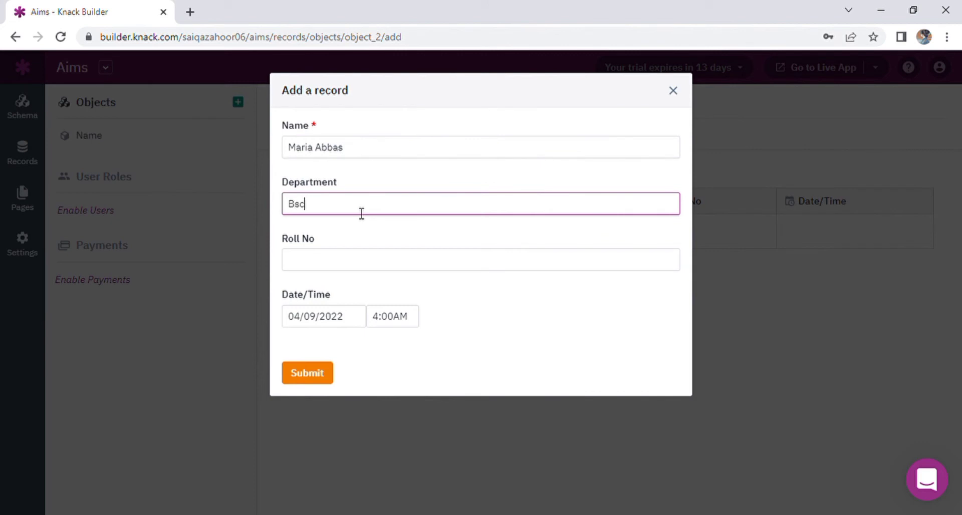
pyautogui.click(336, 270)
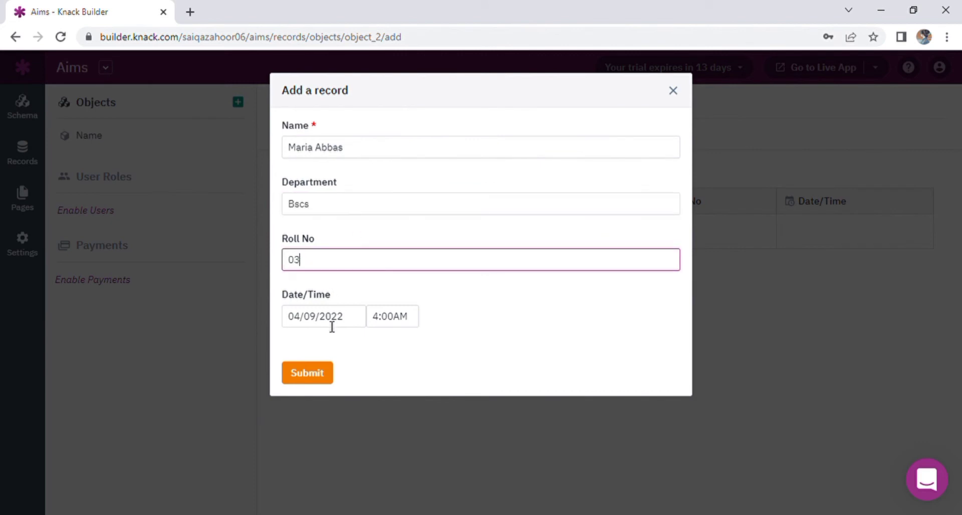
pyautogui.click(320, 375)
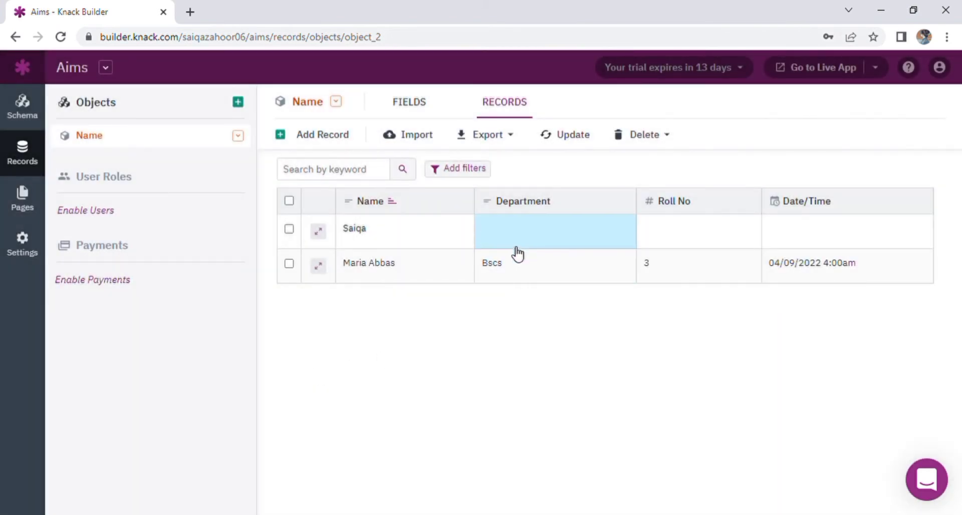
# Step: Set the first record's department to ICOM
pyautogui.click(394, 244)
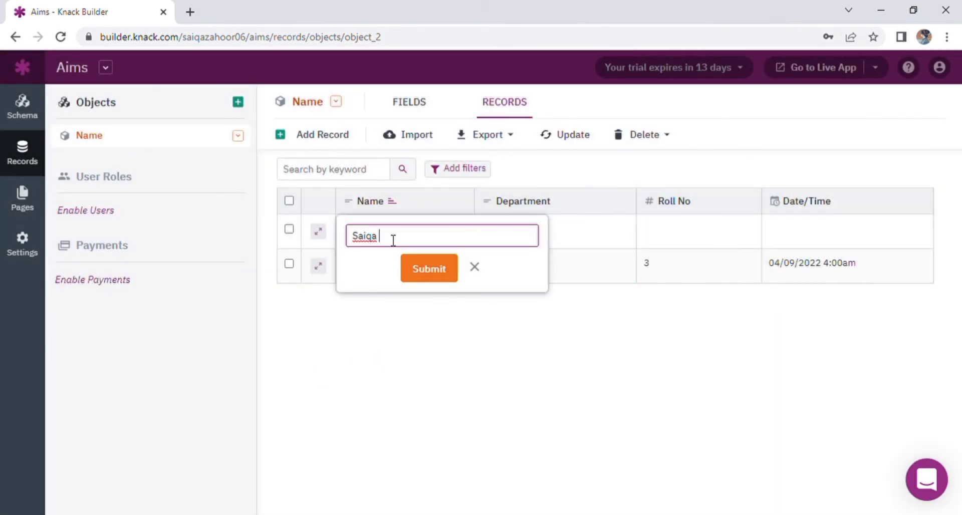
pyautogui.click(567, 241)
pyautogui.click(556, 246)
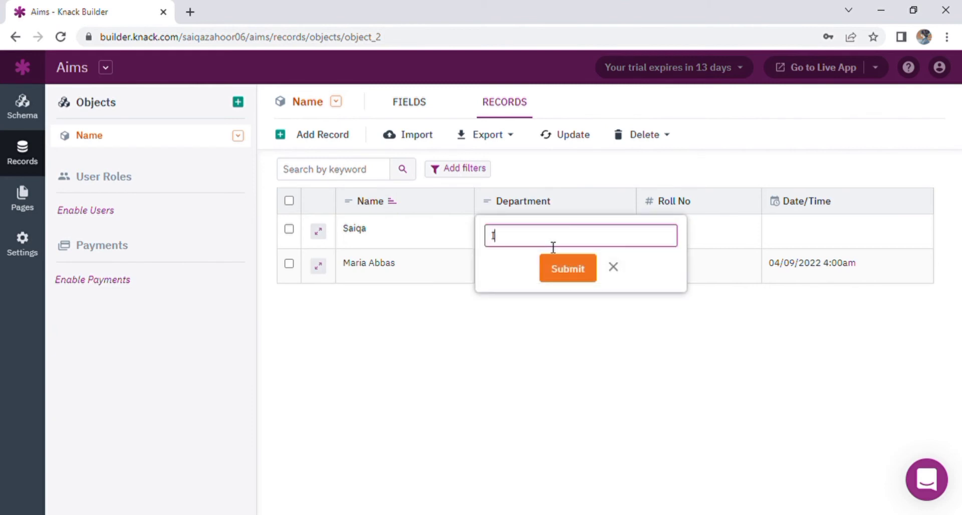
pyautogui.click(571, 268)
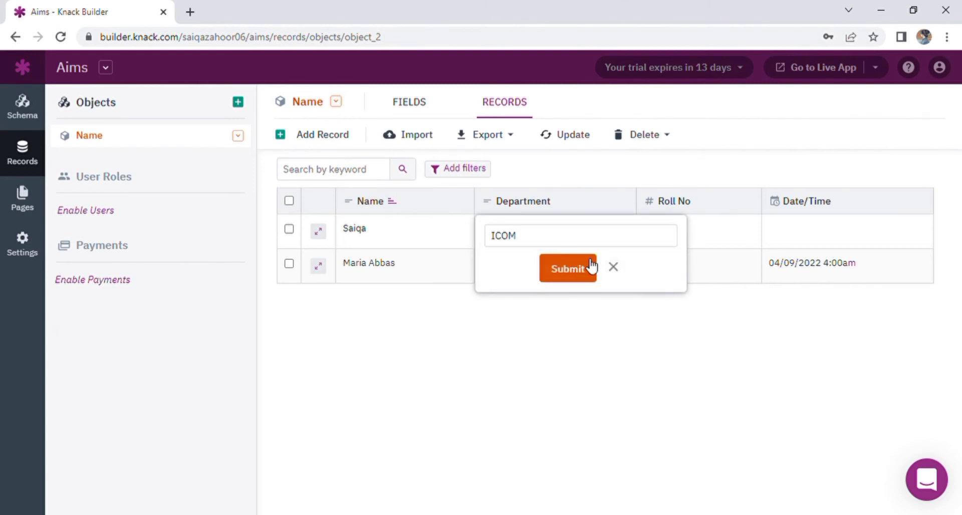
# Step: Give the first record roll number 05 and date/time 04/09/2022 4:01am
pyautogui.click(699, 243)
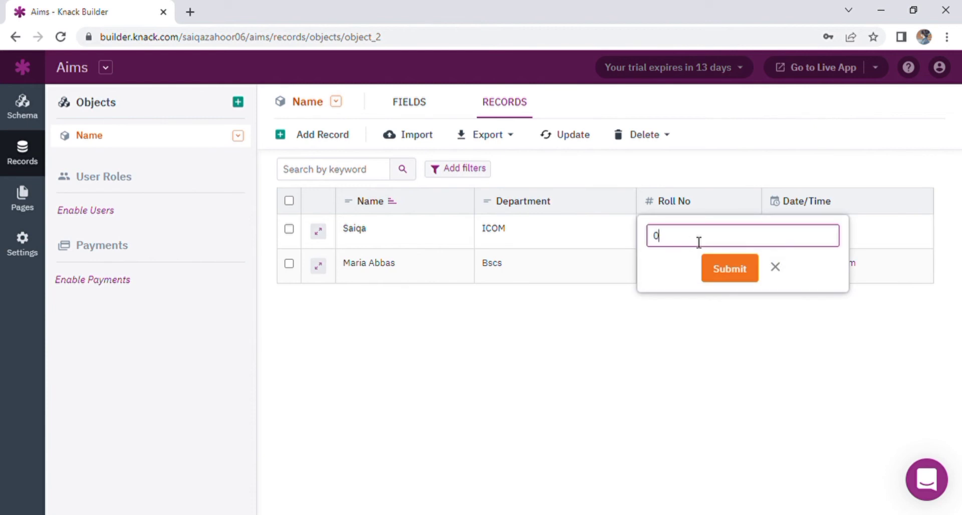
pyautogui.write('05')
pyautogui.click(908, 236)
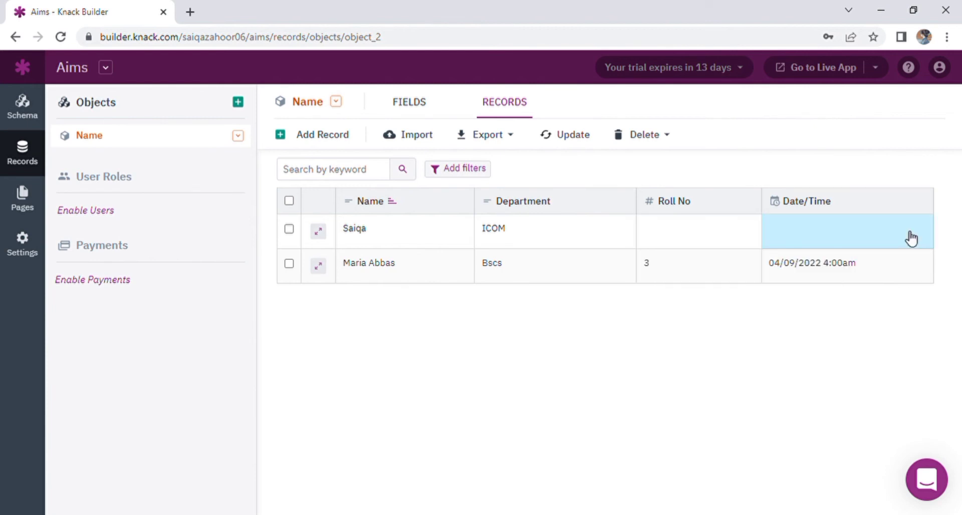
pyautogui.click(900, 242)
pyautogui.click(659, 269)
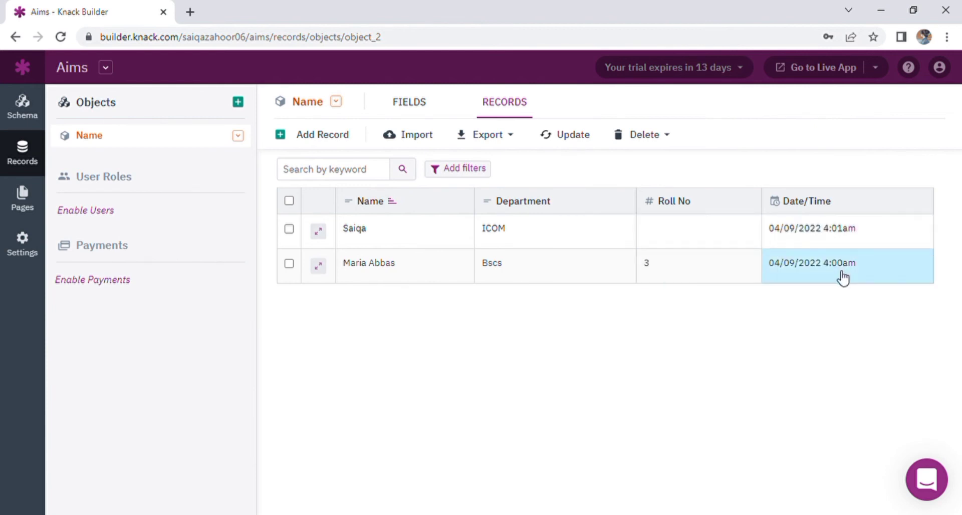
# Step: Add a new student record: department bscs, roll number 22, date 04/09/2022 6:57am
pyautogui.click(343, 136)
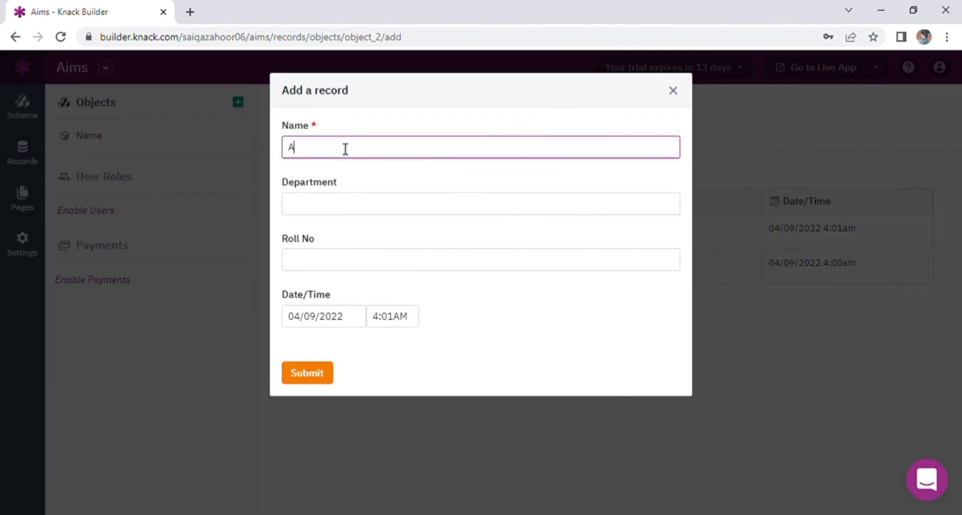
pyautogui.click(343, 206)
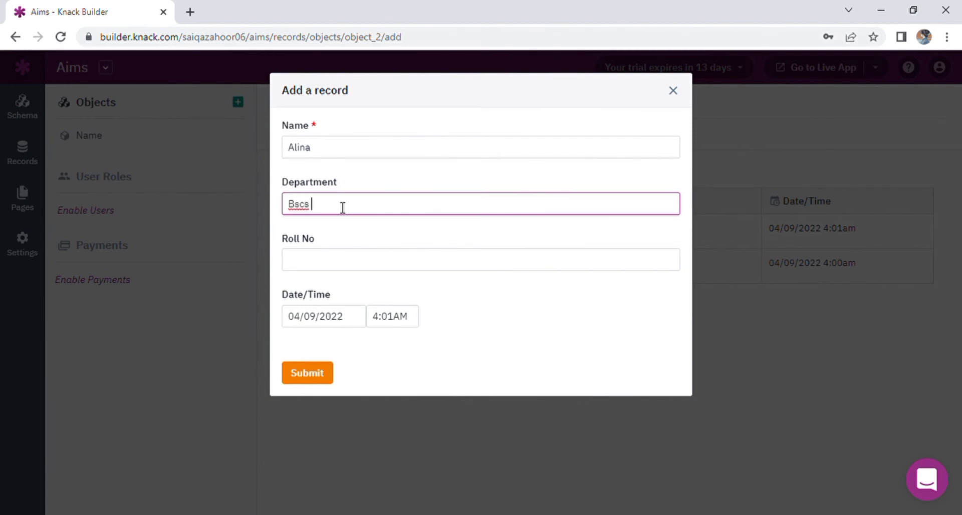
pyautogui.click(325, 267)
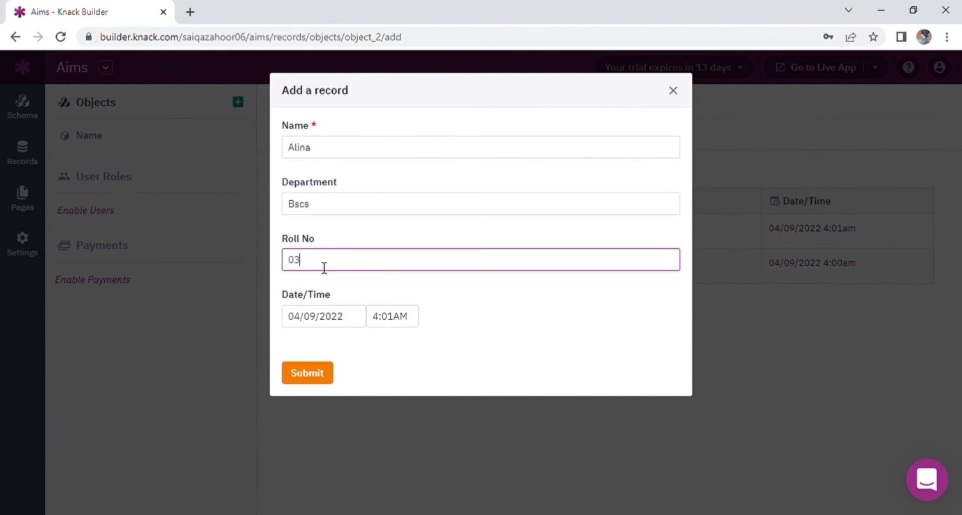
pyautogui.click(314, 375)
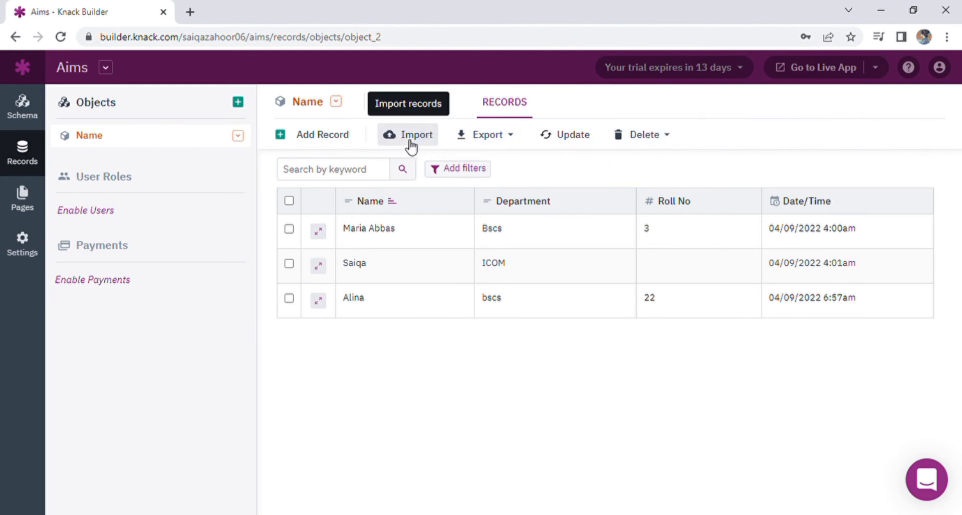
pyautogui.click(515, 147)
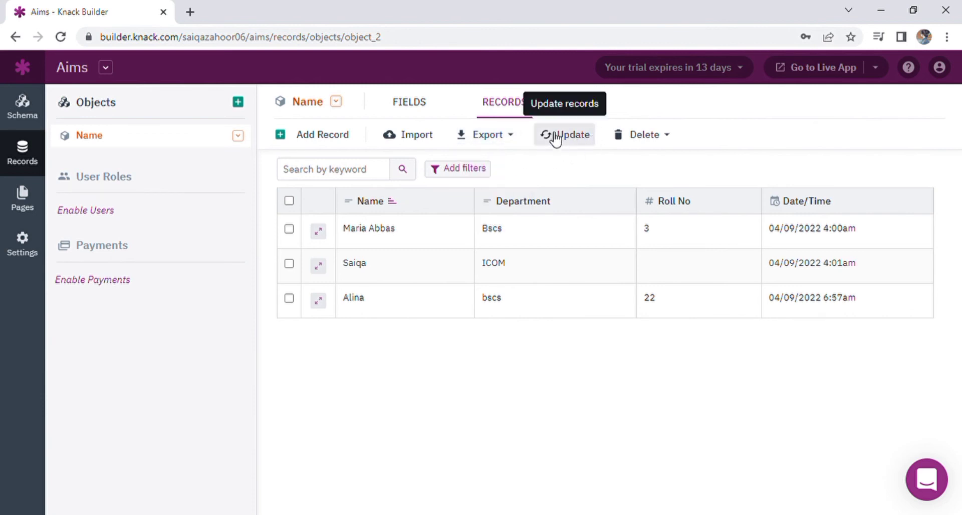
pyautogui.click(667, 143)
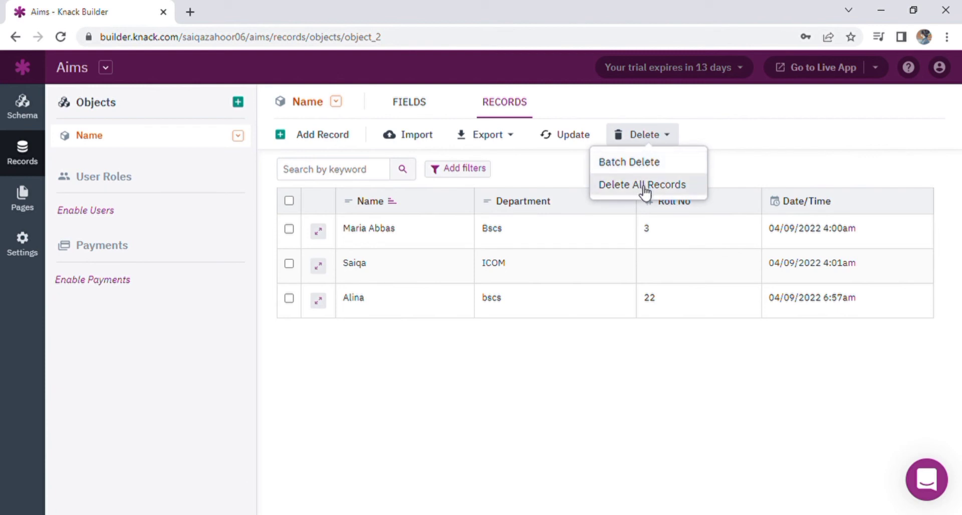
pyautogui.click(776, 167)
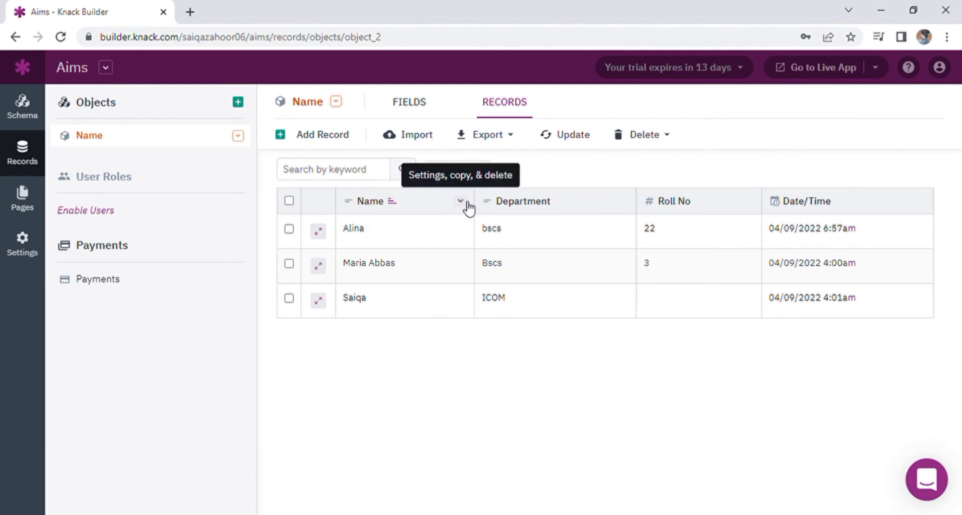
pyautogui.click(461, 201)
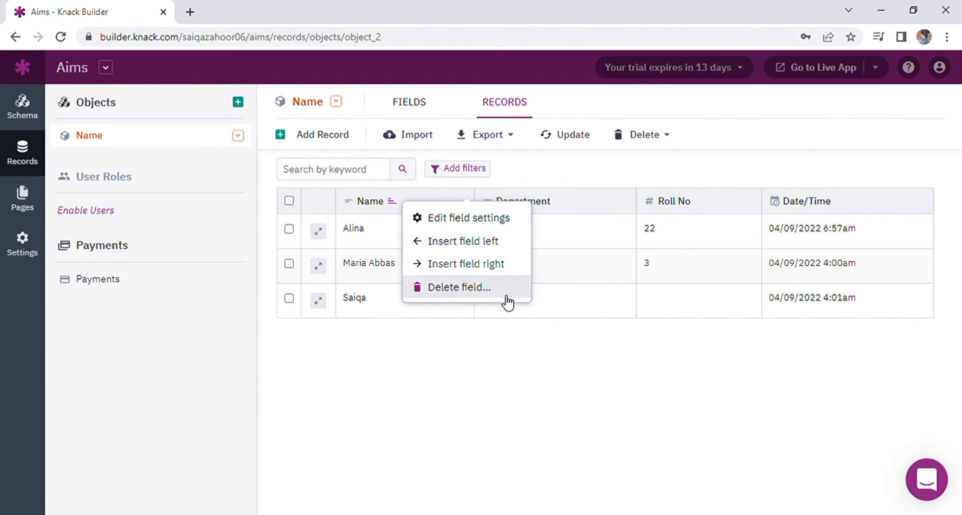
pyautogui.click(508, 370)
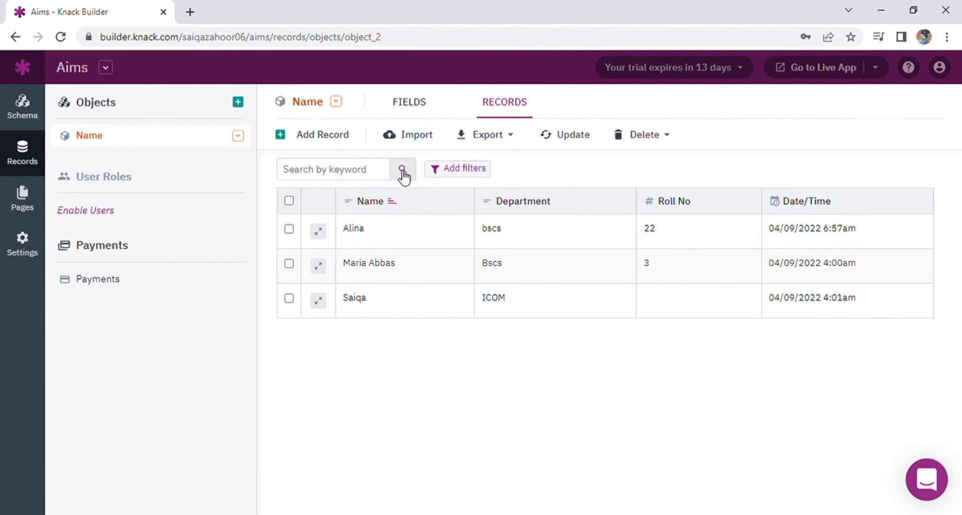
pyautogui.click(455, 170)
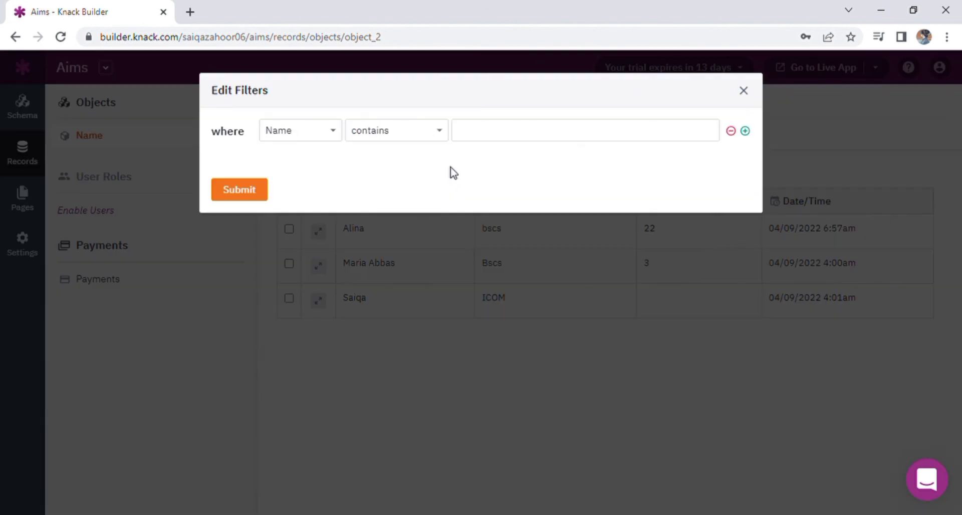
pyautogui.click(331, 138)
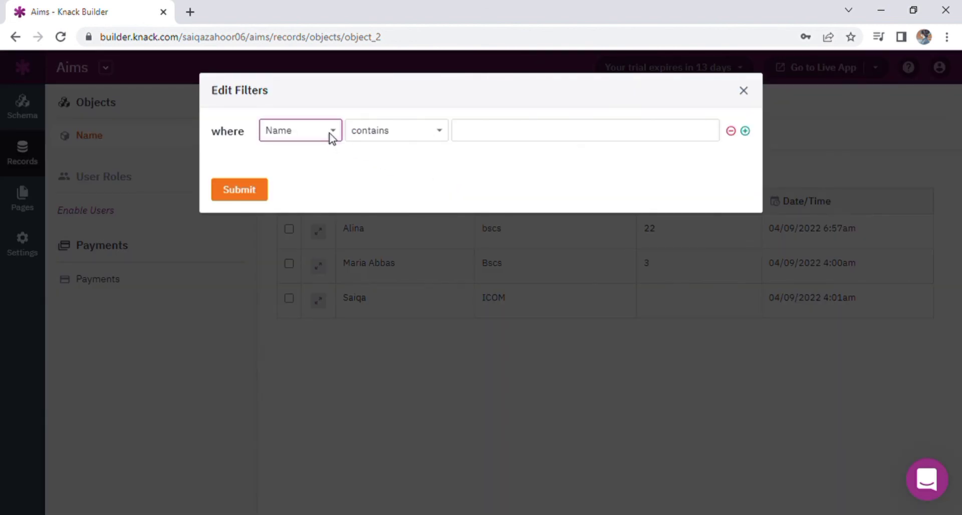
pyautogui.click(311, 165)
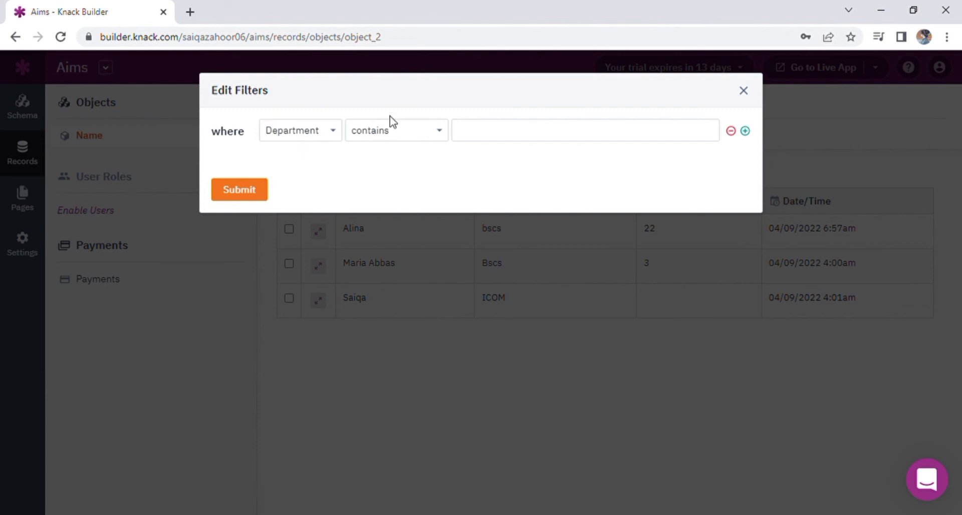
pyautogui.click(427, 137)
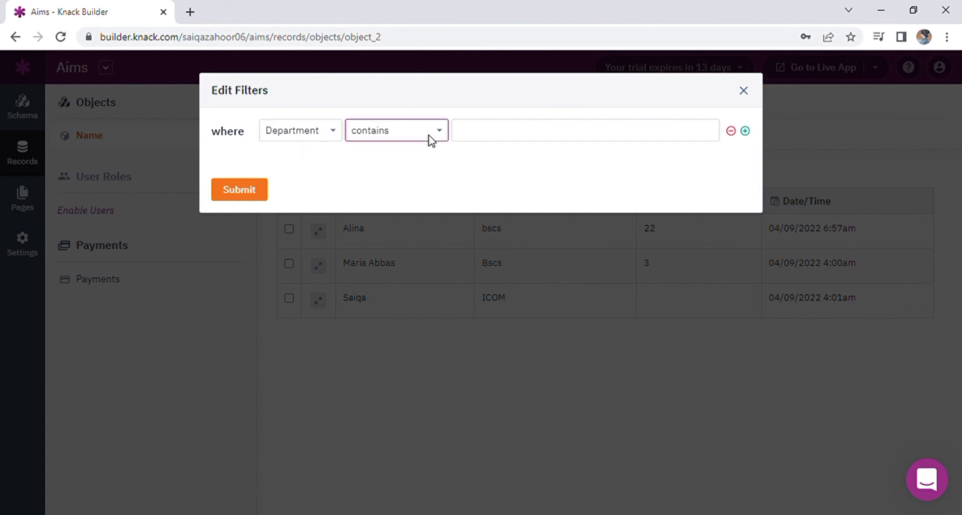
pyautogui.click(394, 180)
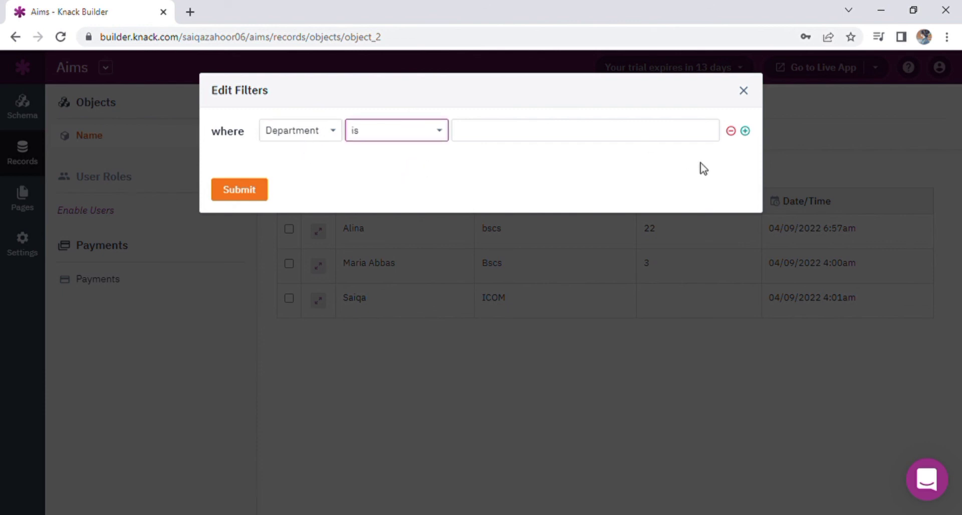
pyautogui.click(746, 131)
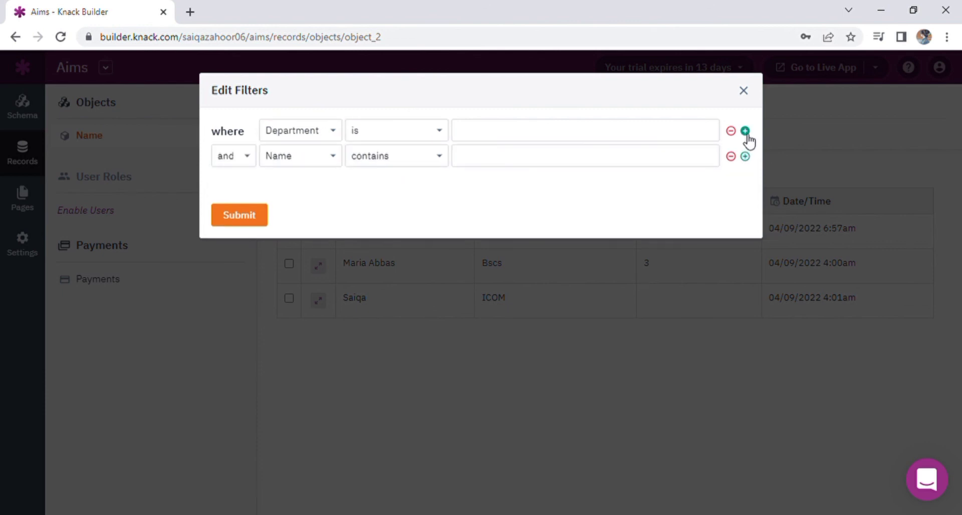
pyautogui.click(284, 151)
pyautogui.click(310, 196)
pyautogui.click(694, 162)
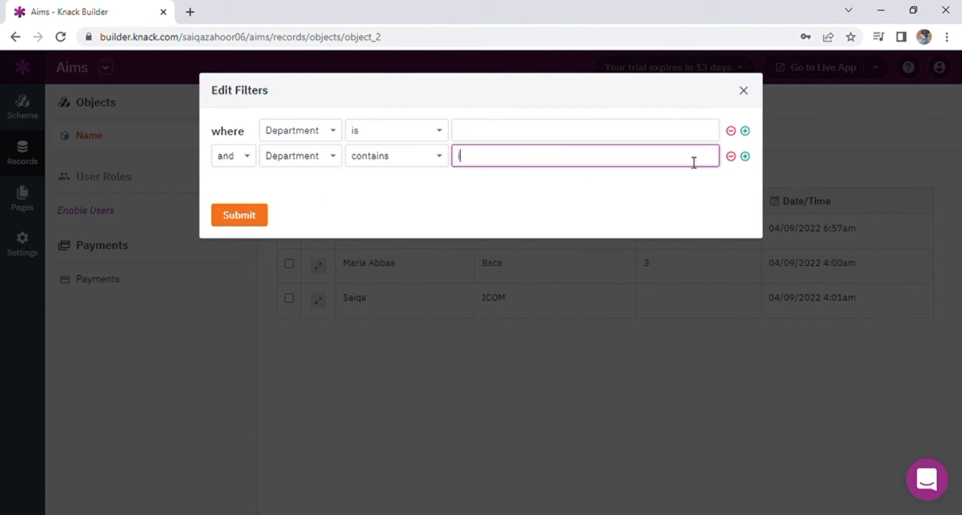
pyautogui.write('isss')
pyautogui.click(604, 131)
pyautogui.write('ifeopo')
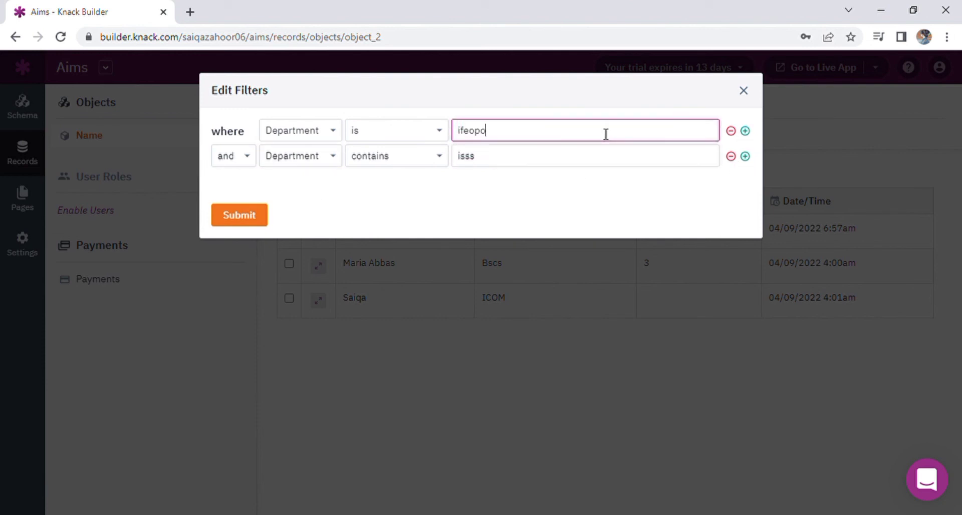
pyautogui.click(233, 220)
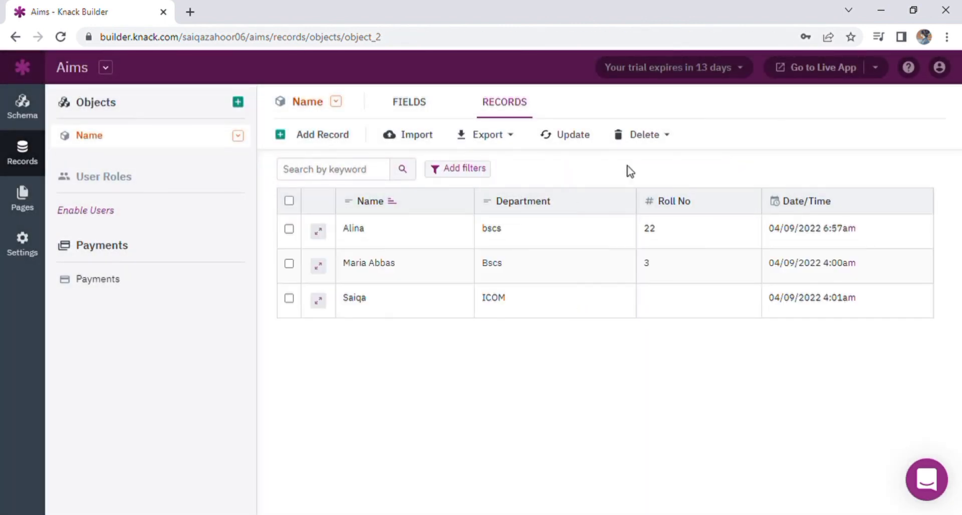
# Step: Export the records as name.csv, then import its 3 rows back as new Name records with headers
pyautogui.click(474, 140)
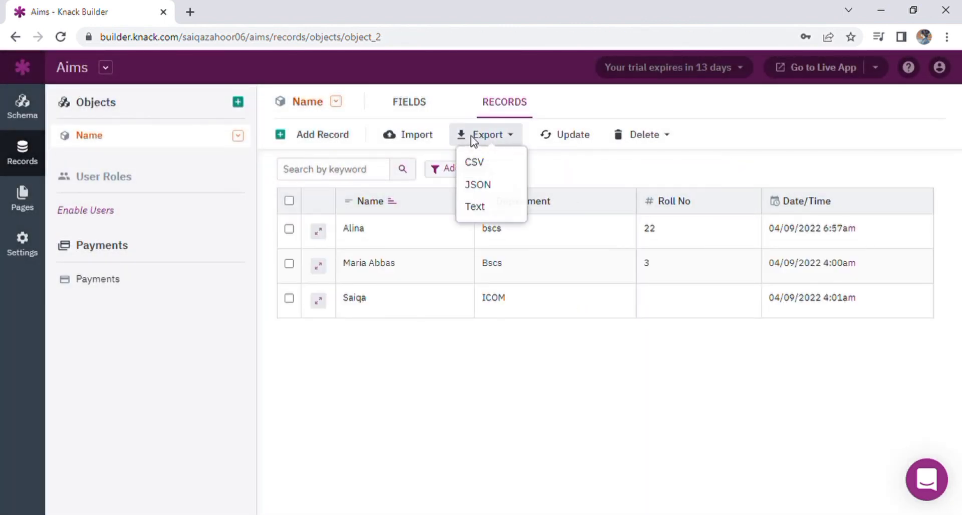
pyautogui.click(500, 163)
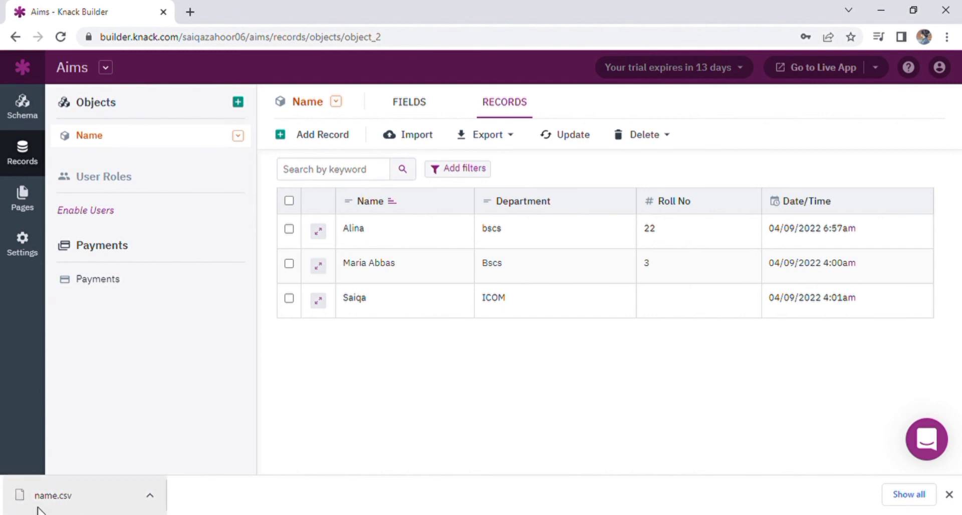
pyautogui.click(410, 135)
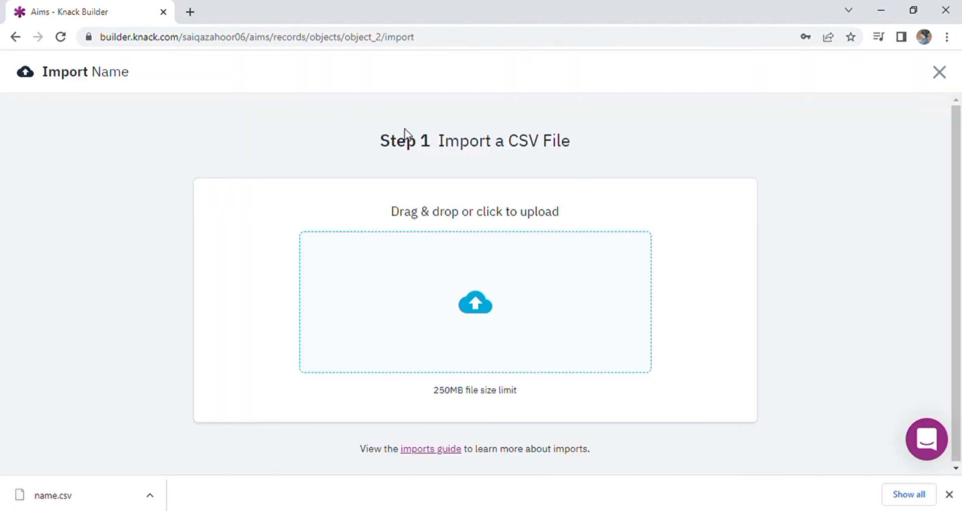
pyautogui.click(471, 327)
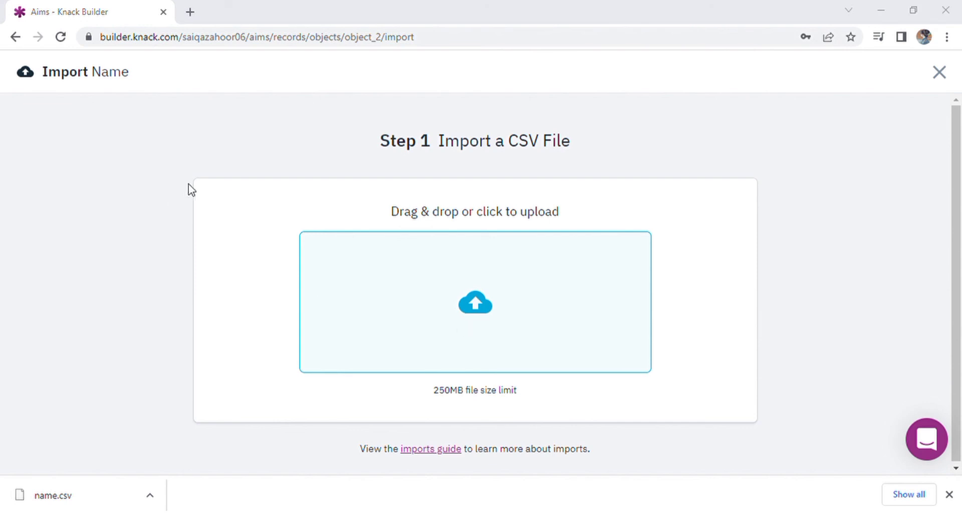
pyautogui.click(367, 317)
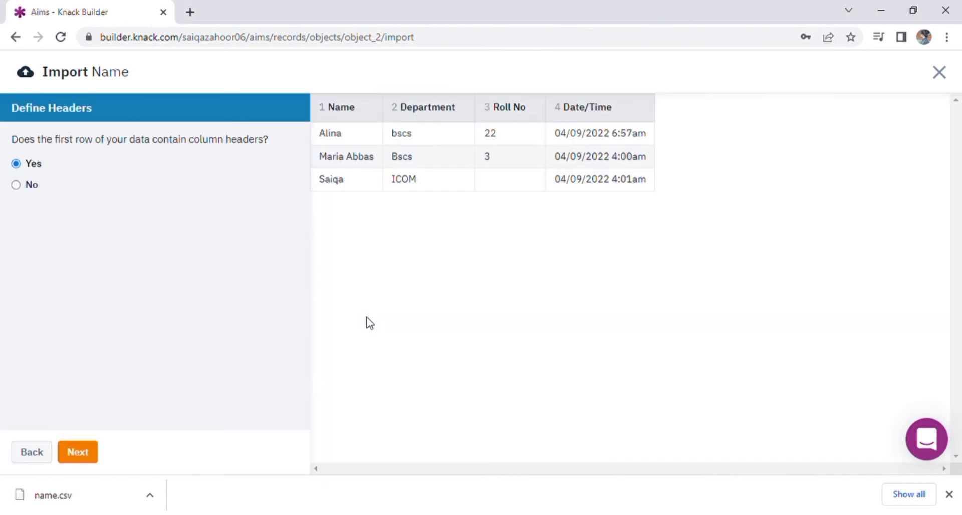
pyautogui.click(76, 454)
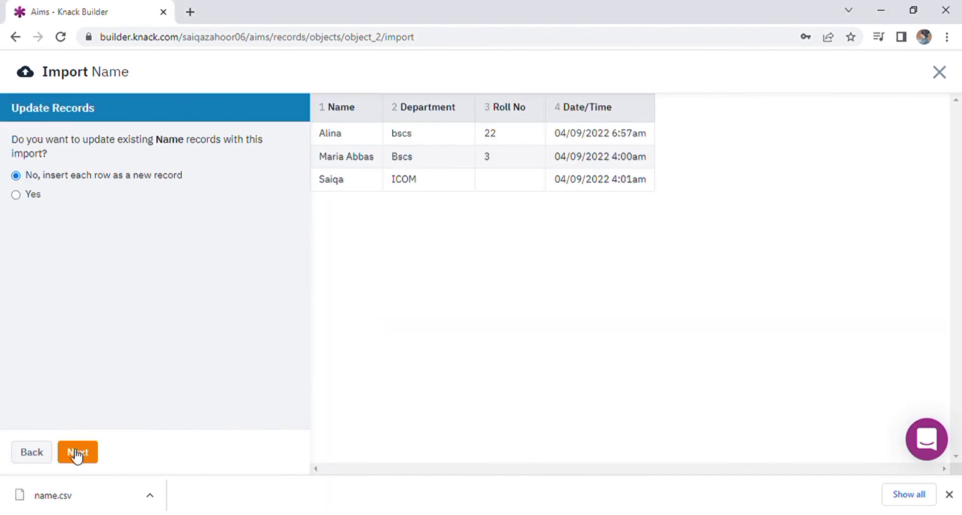
pyautogui.click(76, 454)
pyautogui.click(77, 454)
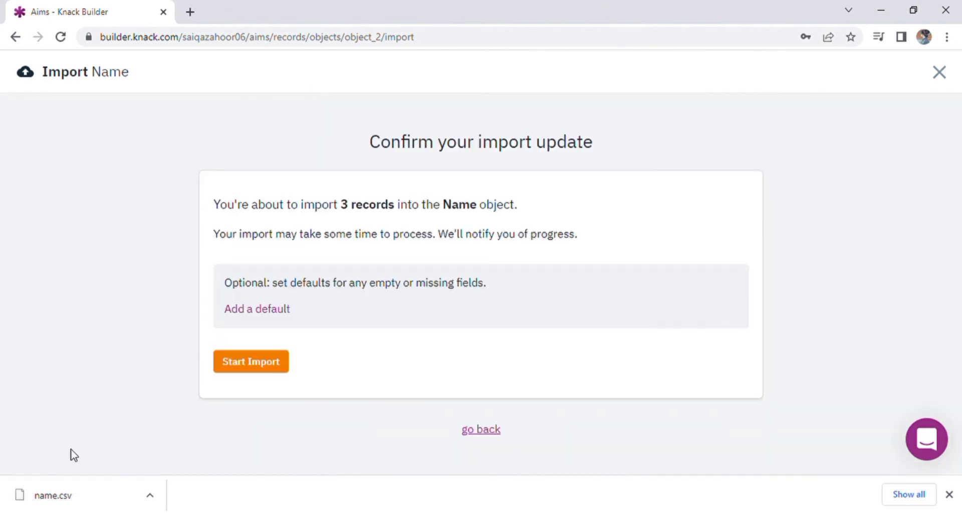
pyautogui.click(263, 369)
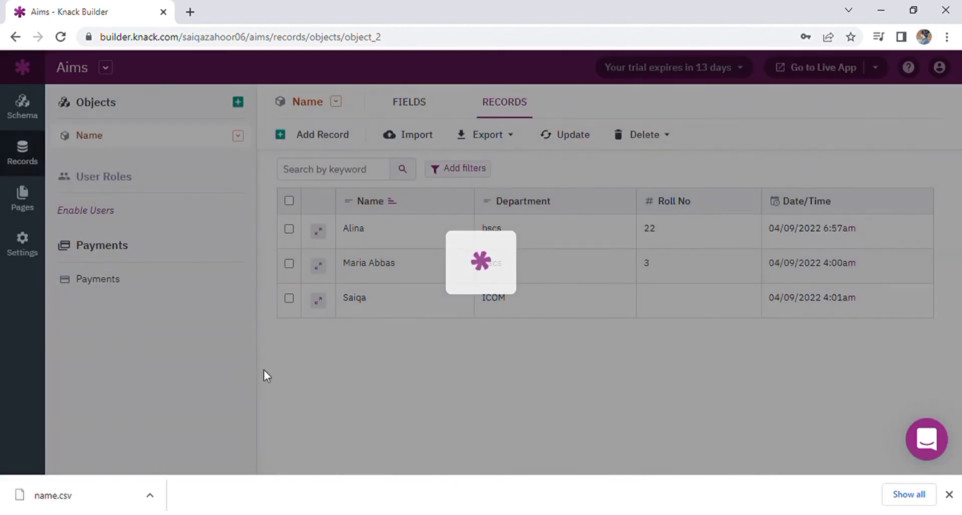